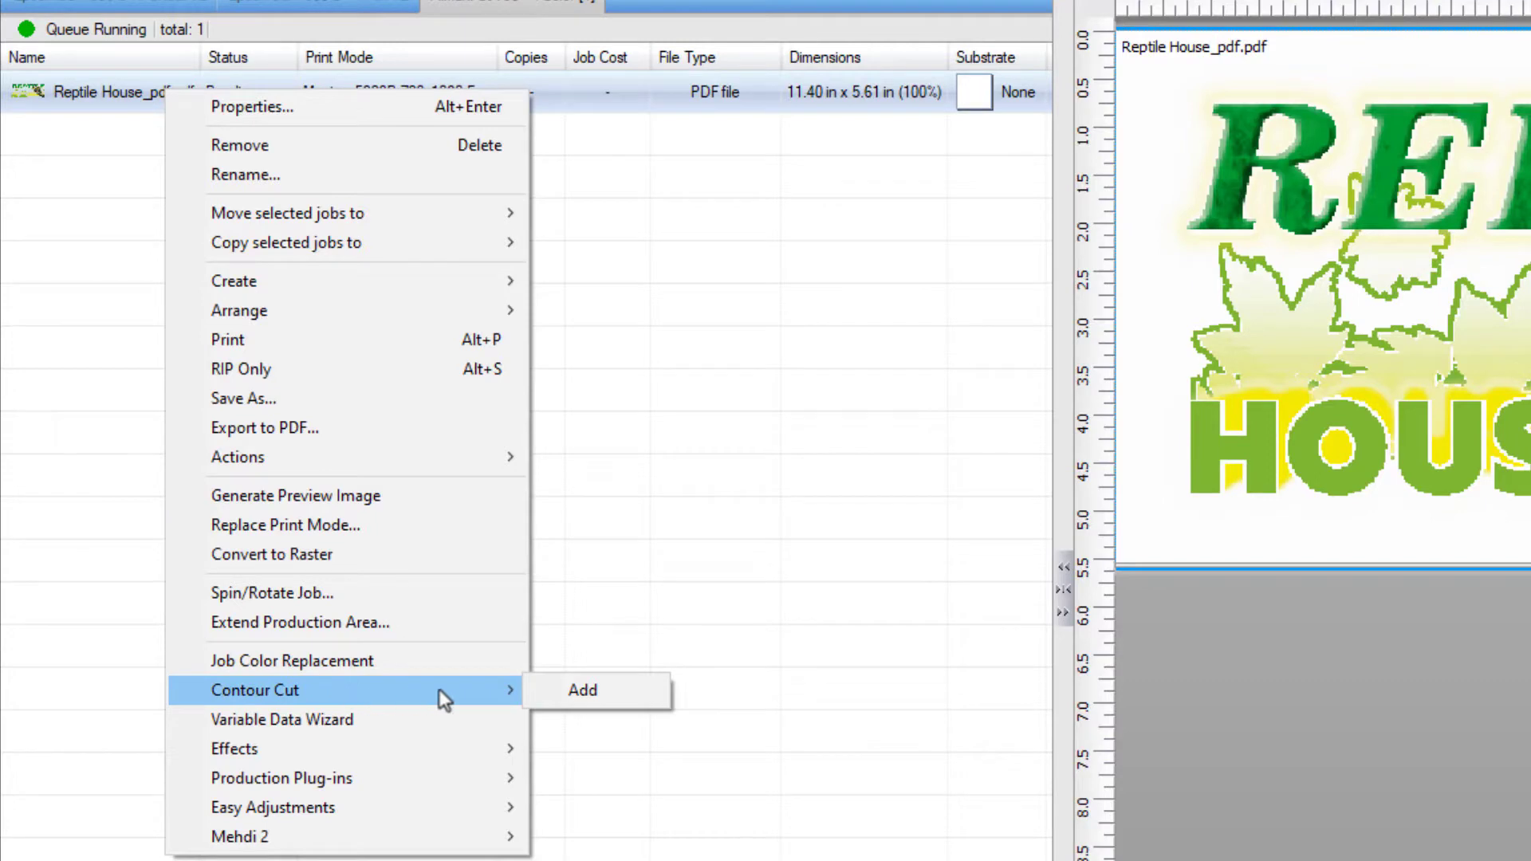
Add a contour cut to the Reptile House PDF job and open that contour for editing.
click(605, 696)
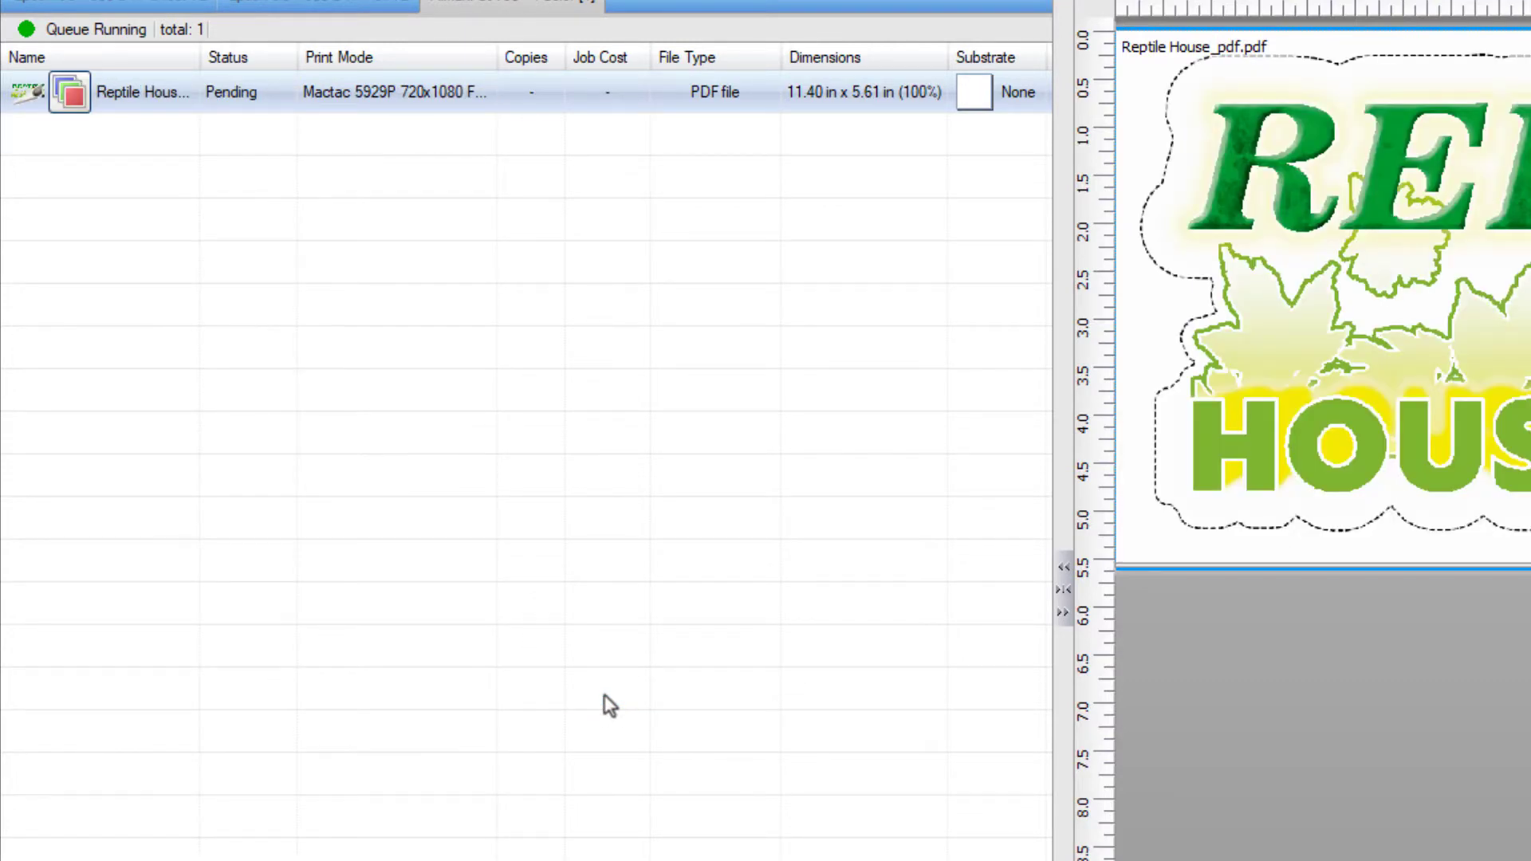
right_click(253, 94)
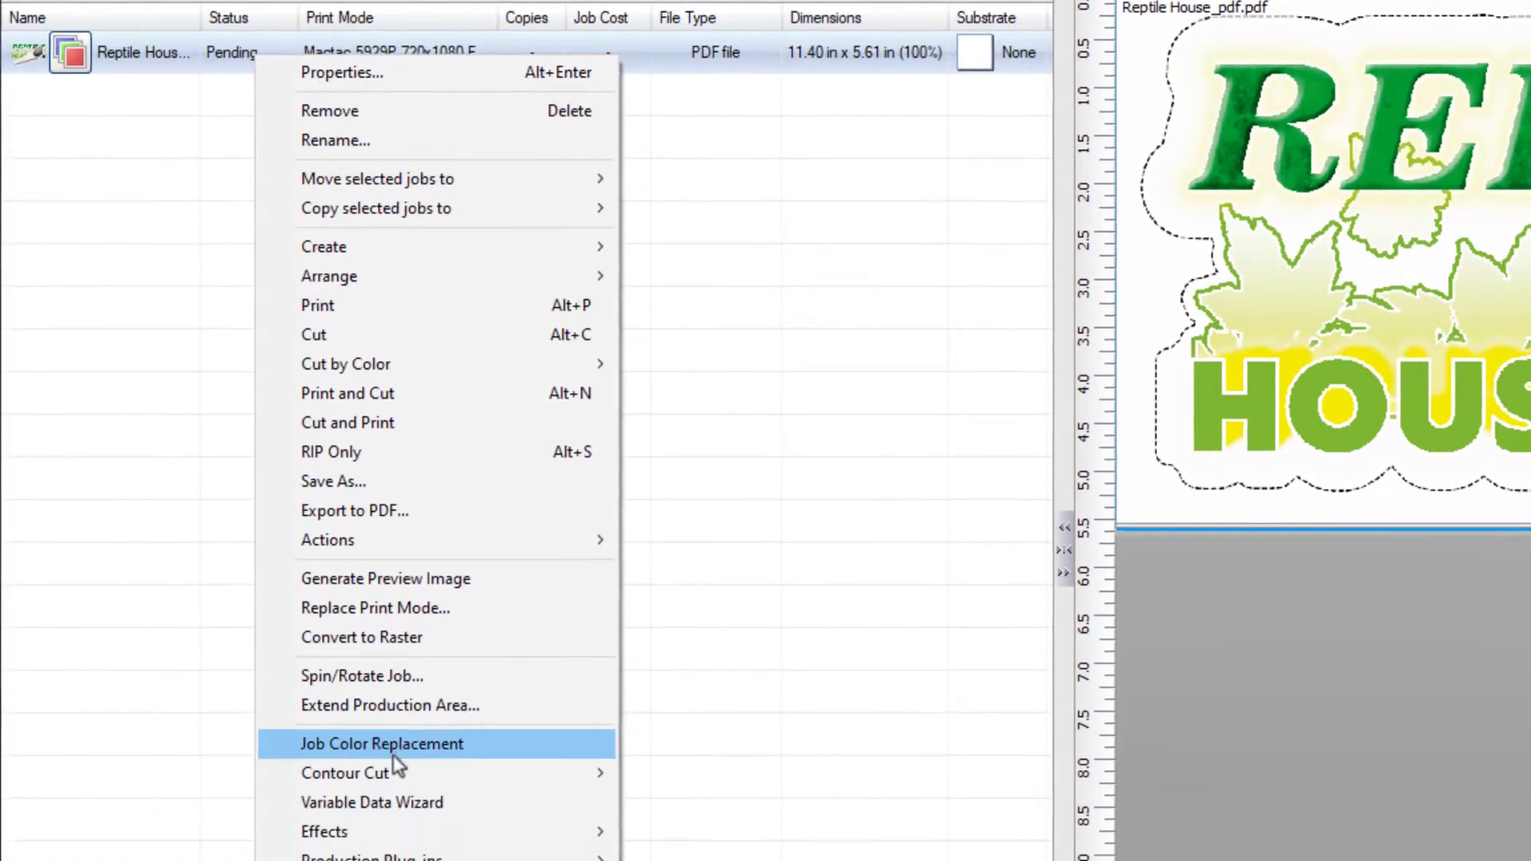
mouse_move(400, 769)
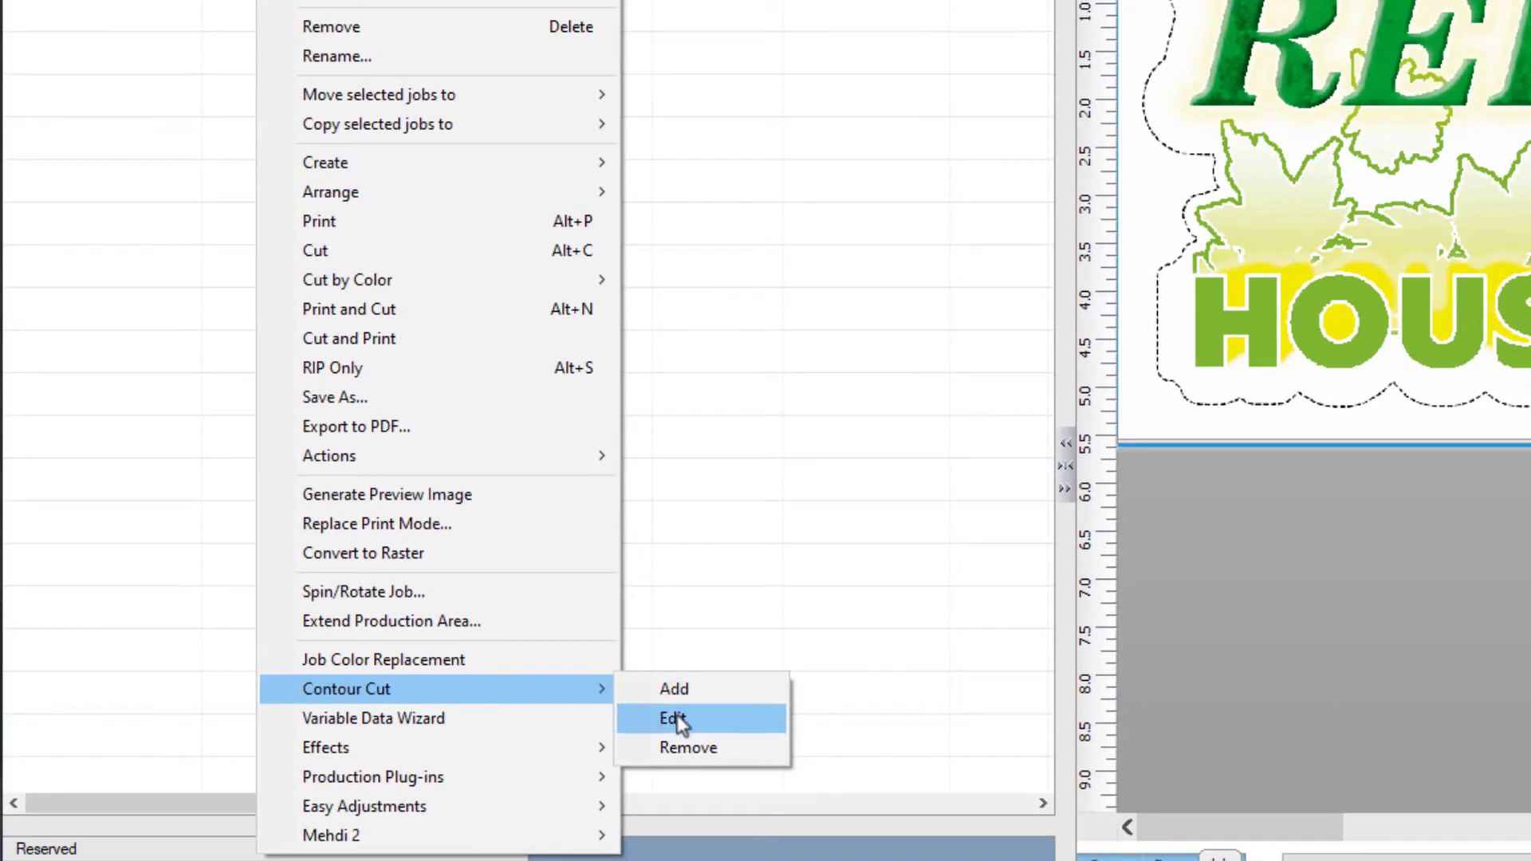
click(677, 715)
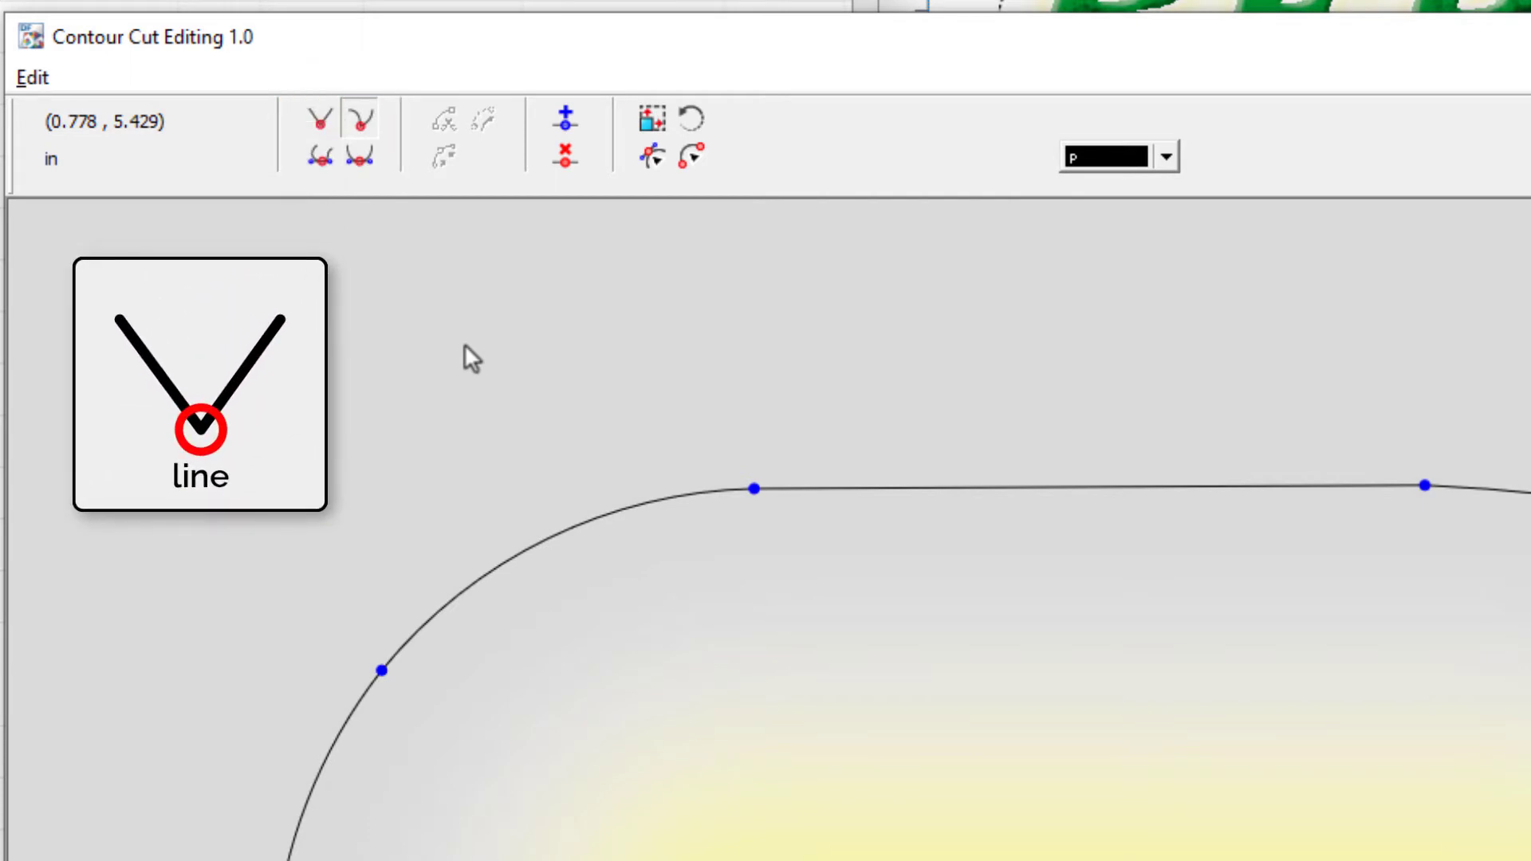
Try the line node type on the node starting the straight top segment, and adjust its curve handle slightly upward.
click(314, 118)
click(754, 488)
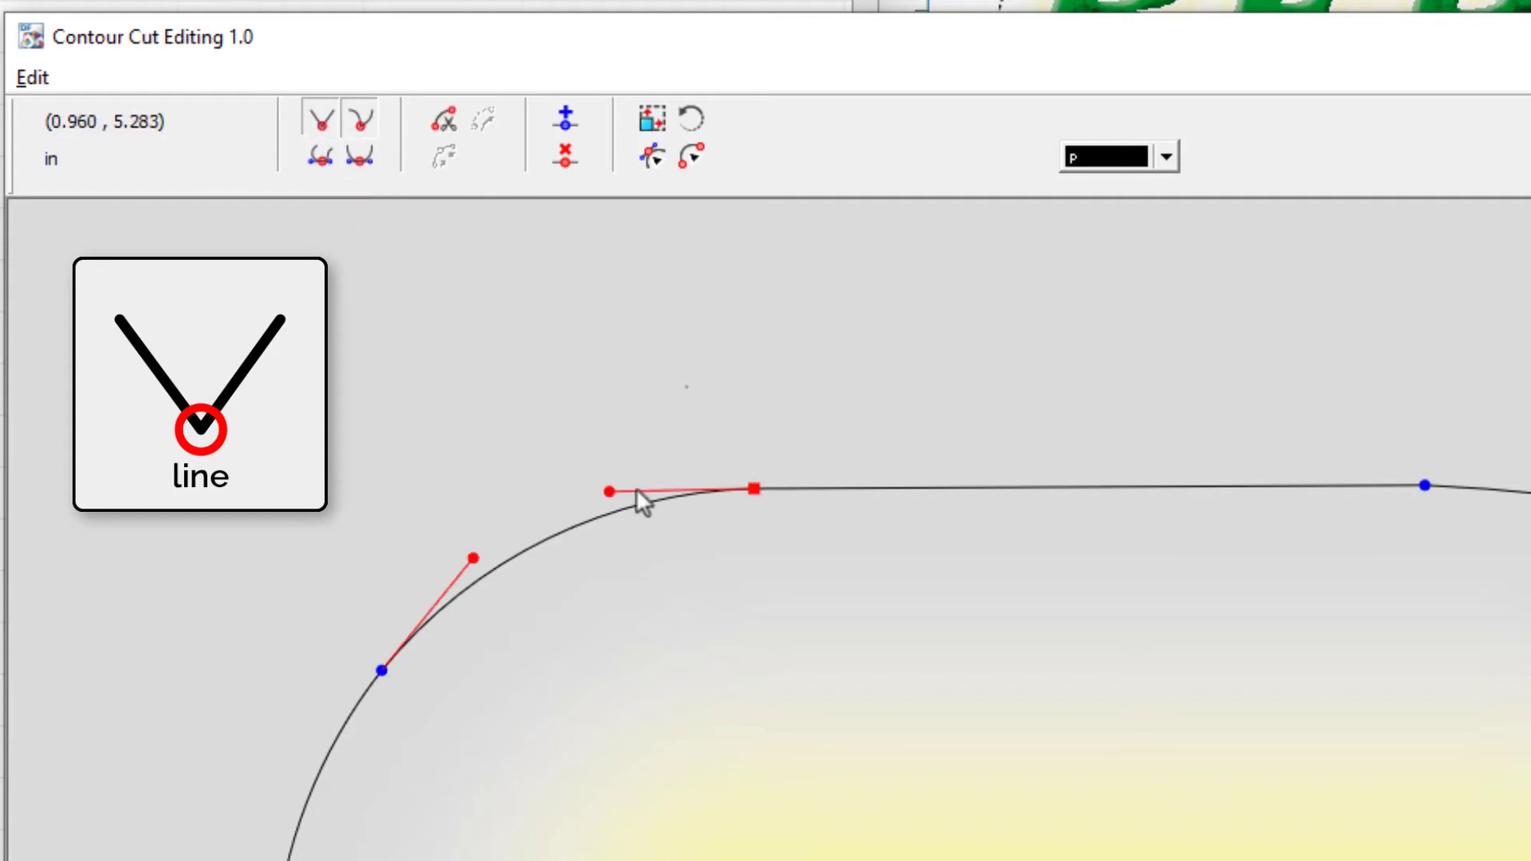
mouse_move(609, 489)
mouse_down()
mouse_move(745, 356)
mouse_move(616, 495)
mouse_move(684, 277)
mouse_move(601, 444)
mouse_move(454, 342)
mouse_move(608, 433)
mouse_move(631, 472)
mouse_up()
Convert the same node to a cusp and pull its two handles independently in different directions.
click(362, 121)
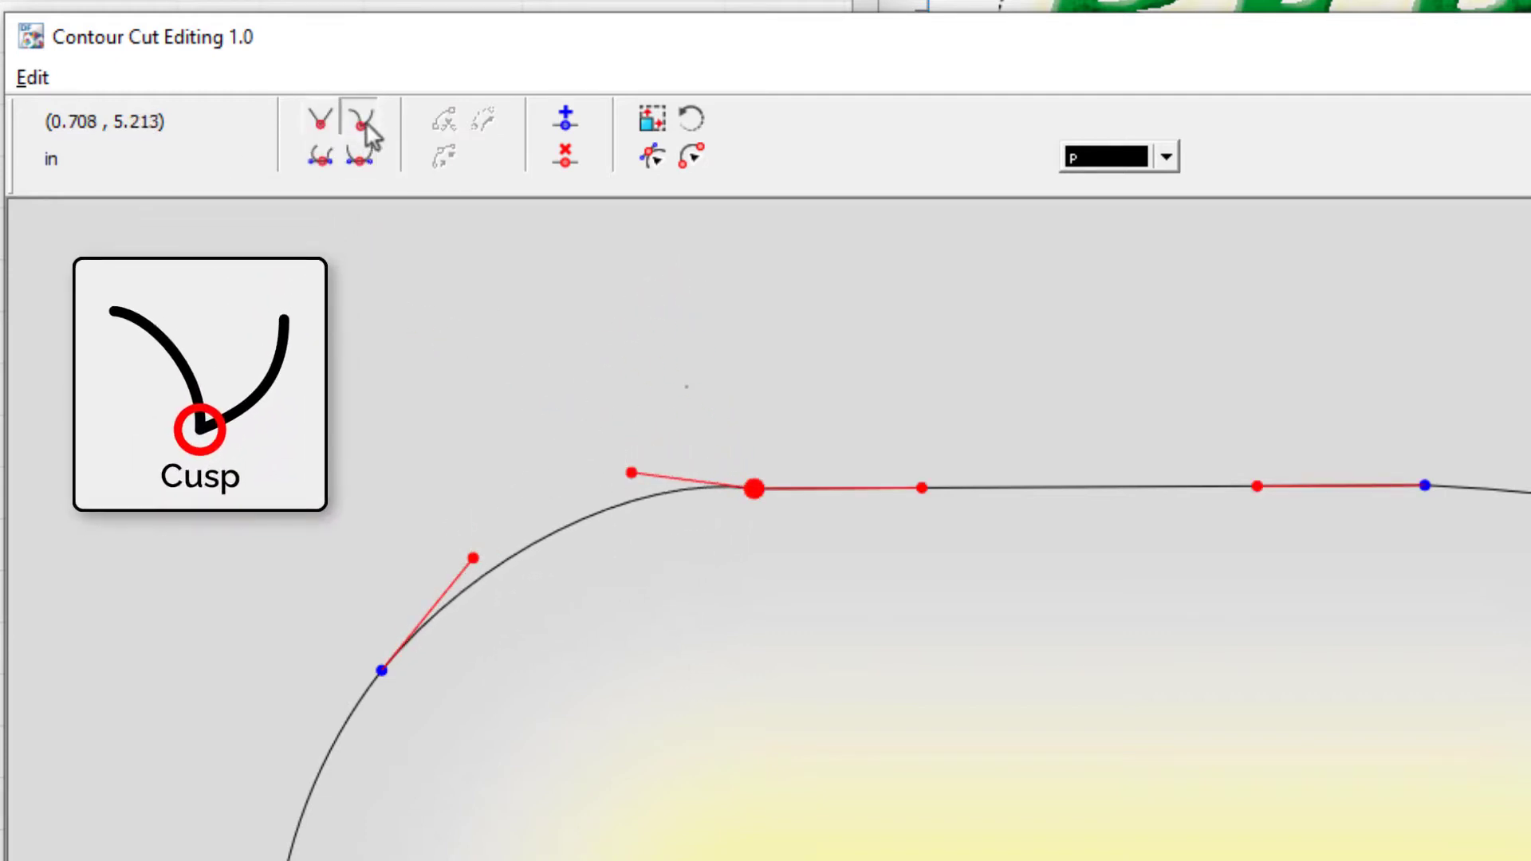
drag(922, 489, 820, 306)
drag(628, 473, 588, 445)
Convert the node to a smooth node and reshape the curve by giving its opposite handles different lengths.
click(322, 158)
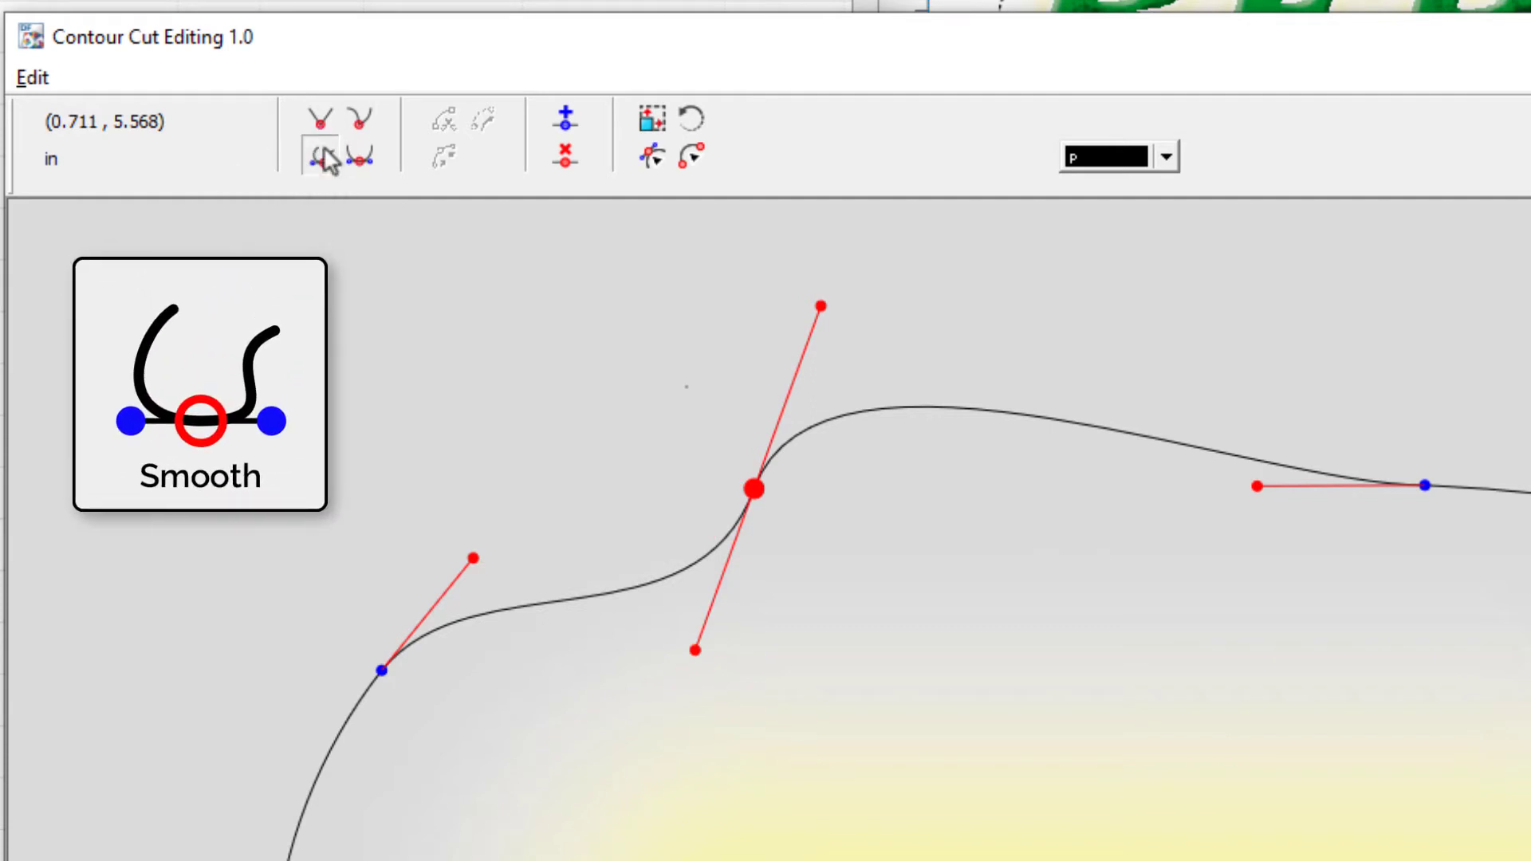
drag(692, 651, 396, 321)
drag(922, 571, 814, 451)
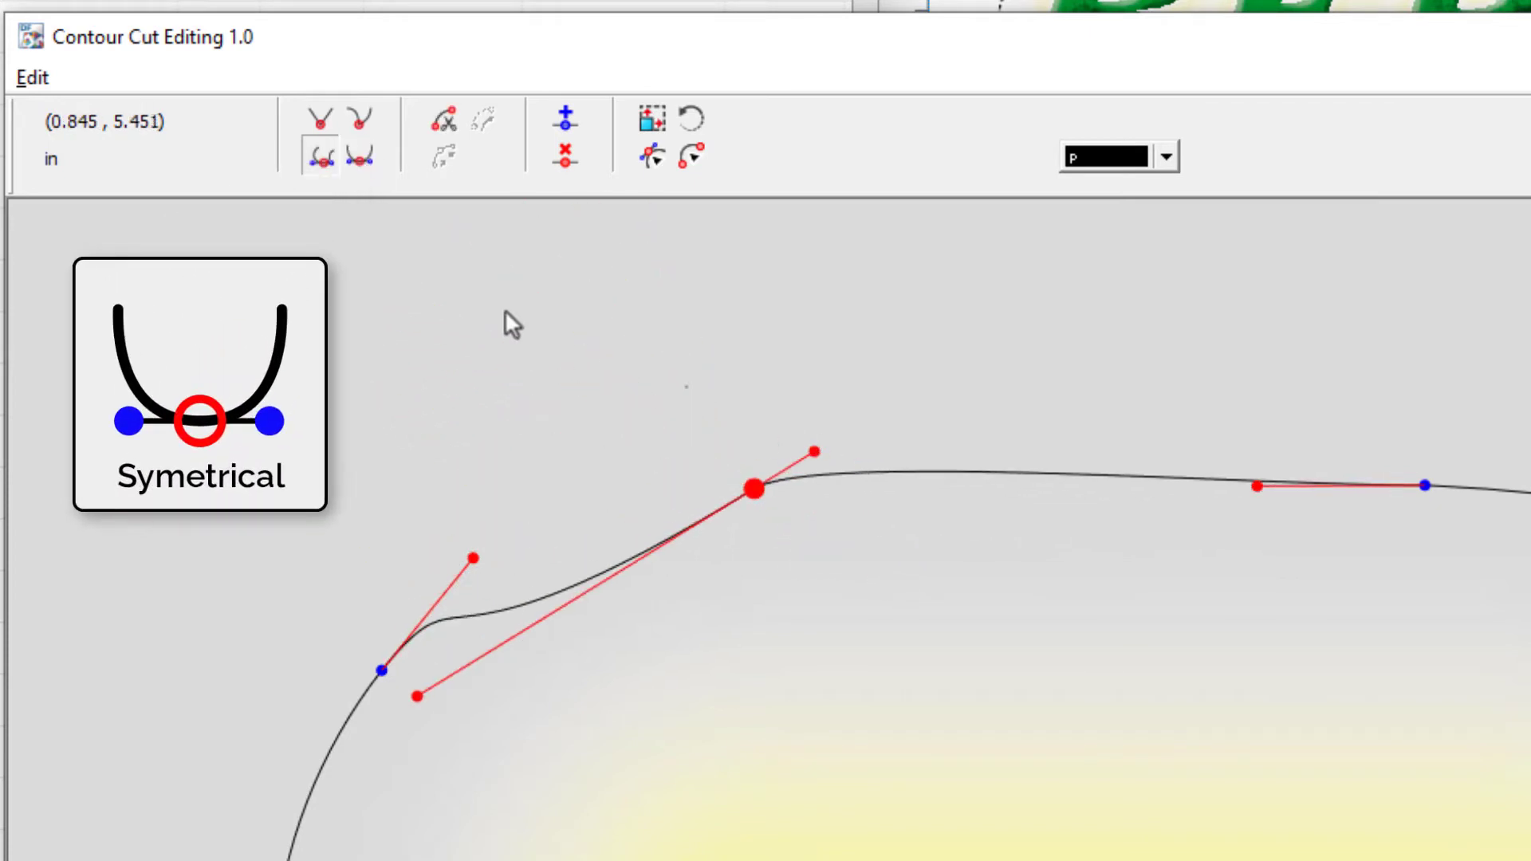
Make the node symmetrical and adjust its paired handles, and select the neighbouring node lower on the curve.
click(361, 159)
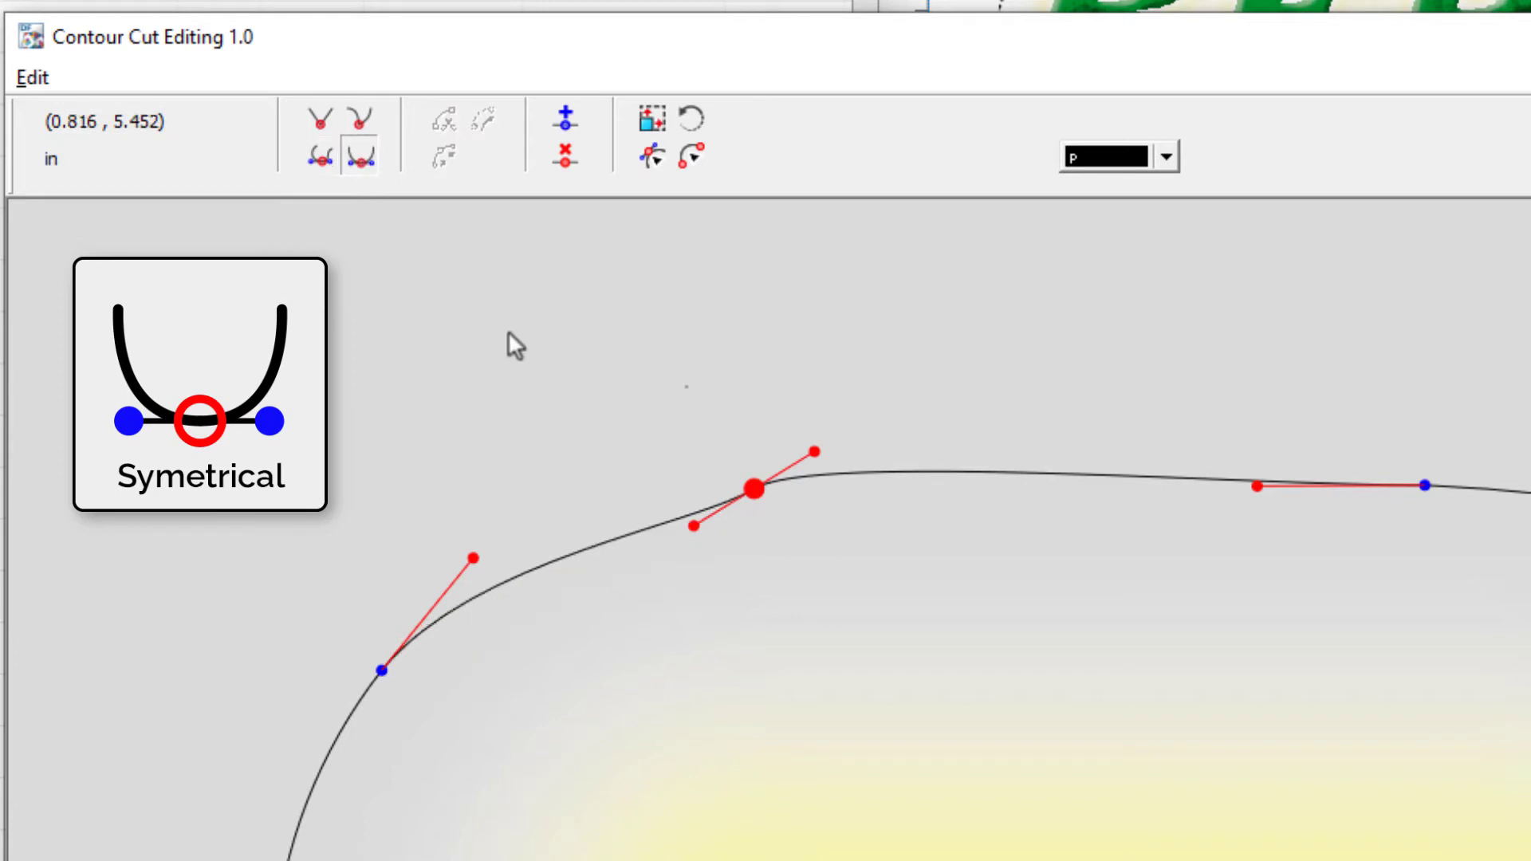
drag(690, 528, 578, 543)
click(384, 670)
click(384, 670)
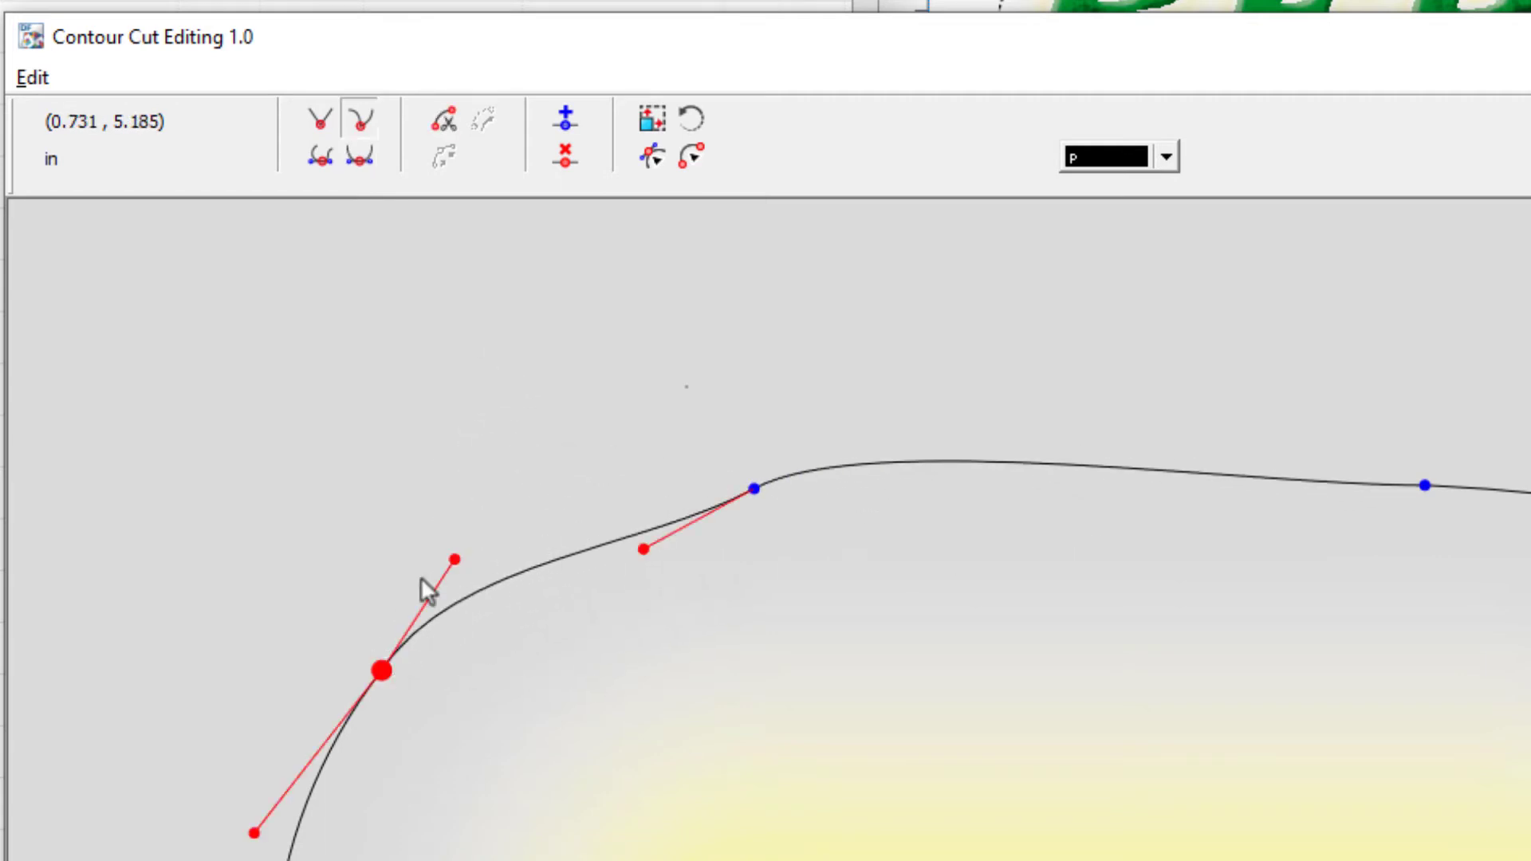
right_click(518, 368)
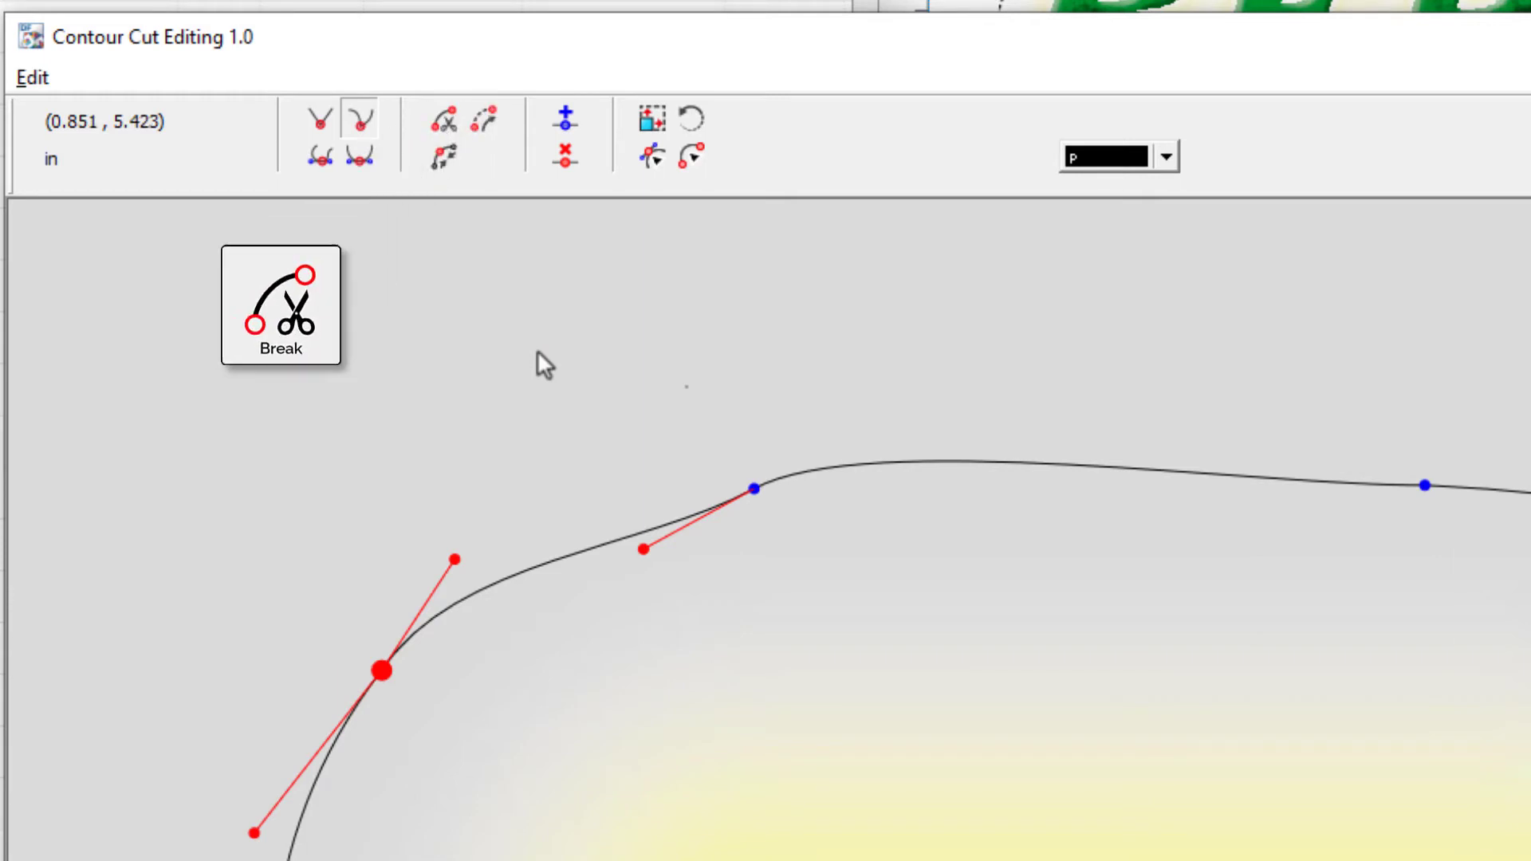
Break the contour at the symmetrical node and move the loose end slightly to the right to widen the gap.
click(753, 488)
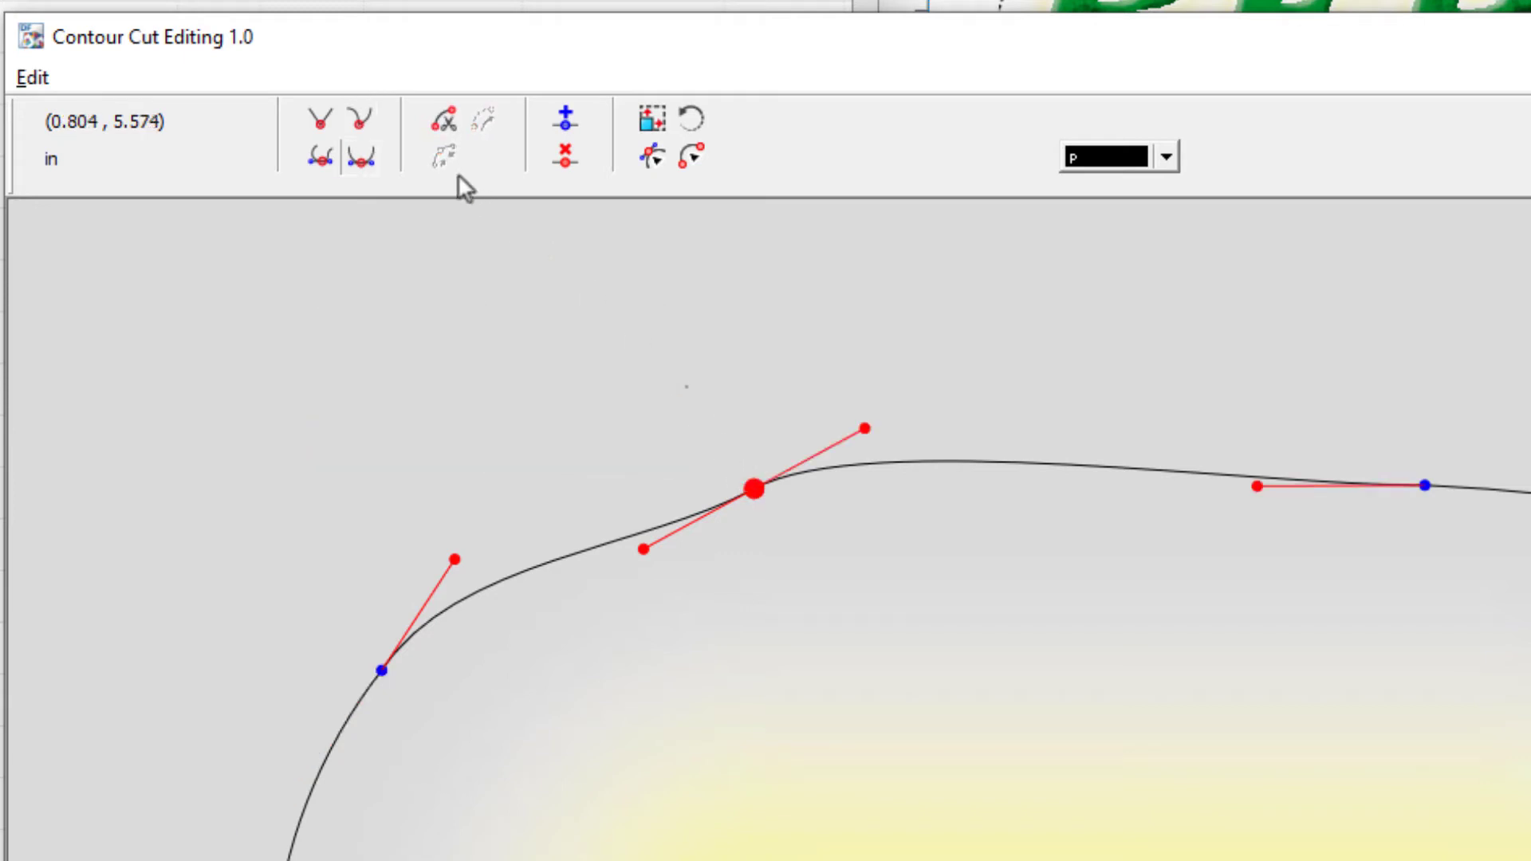
click(445, 127)
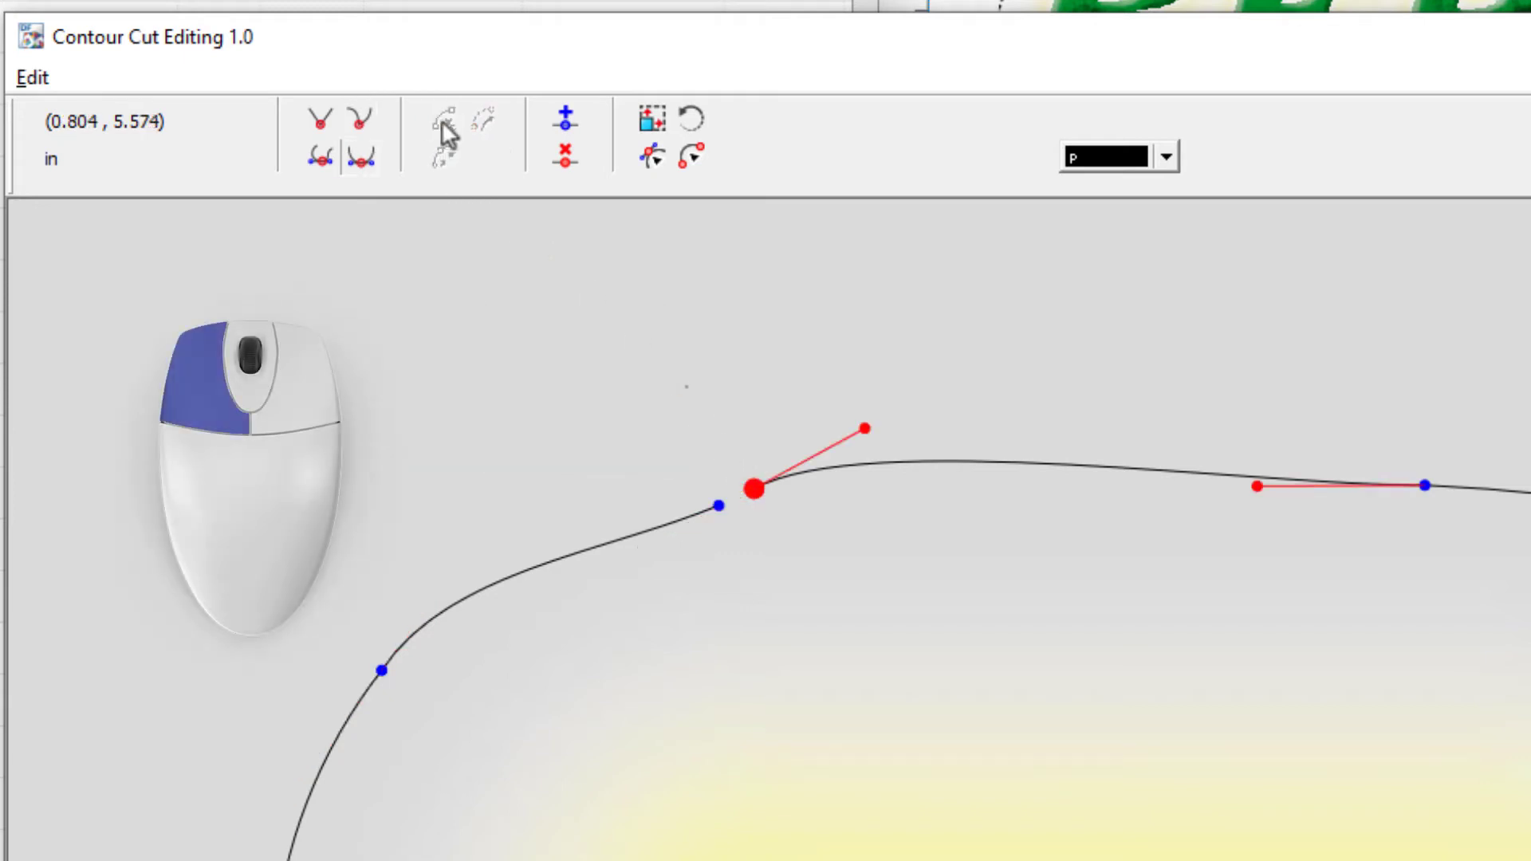
mouse_move(743, 489)
mouse_down()
mouse_move(821, 314)
mouse_move(804, 562)
mouse_move(769, 410)
mouse_move(767, 488)
mouse_up()
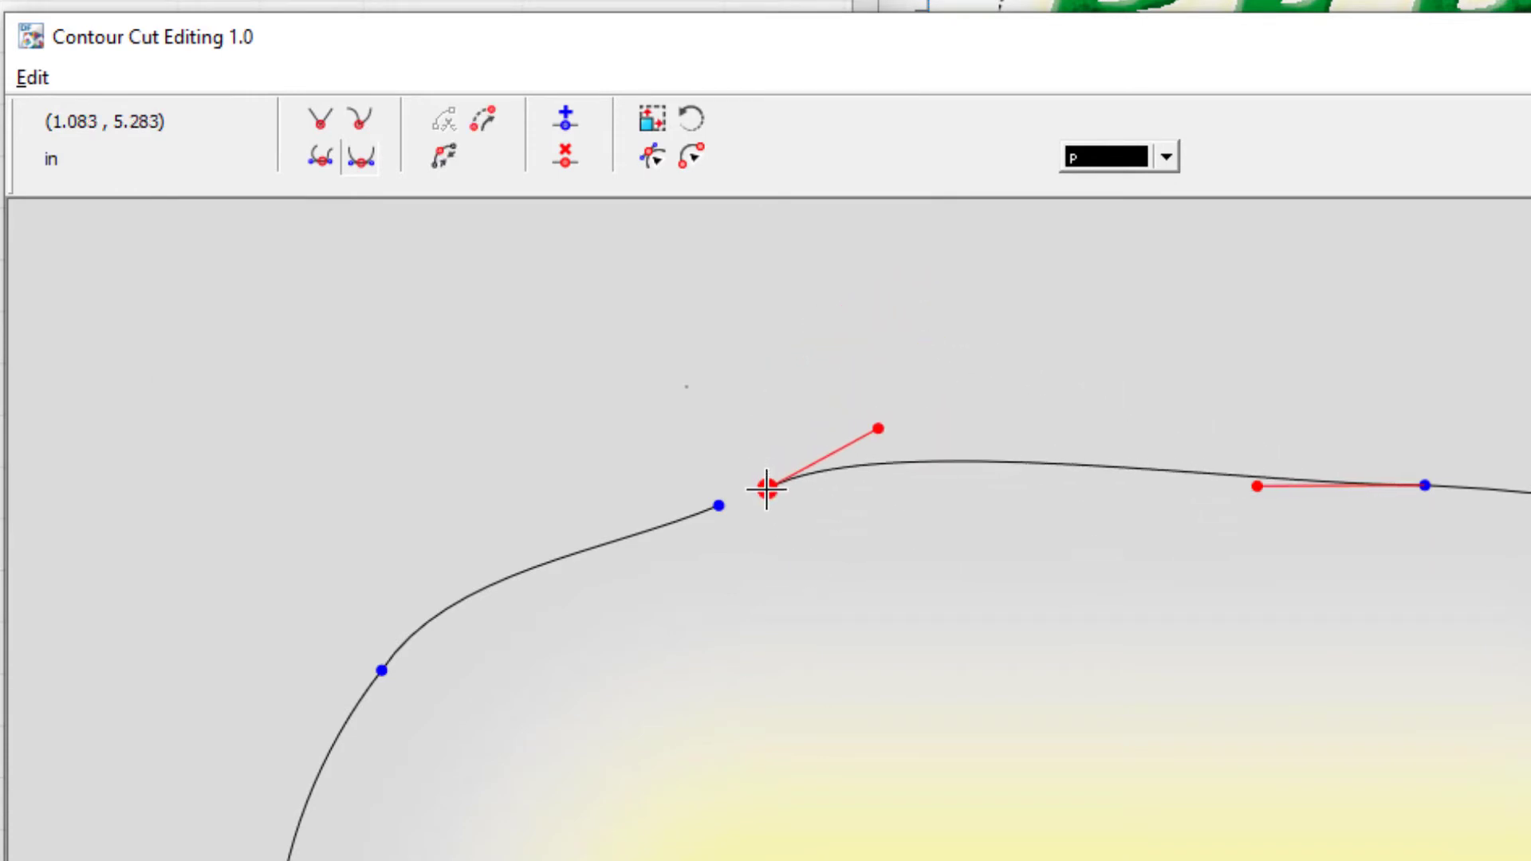
Try joining the two open contour ends directly, and connect them with a straight segment instead.
drag(682, 445, 790, 542)
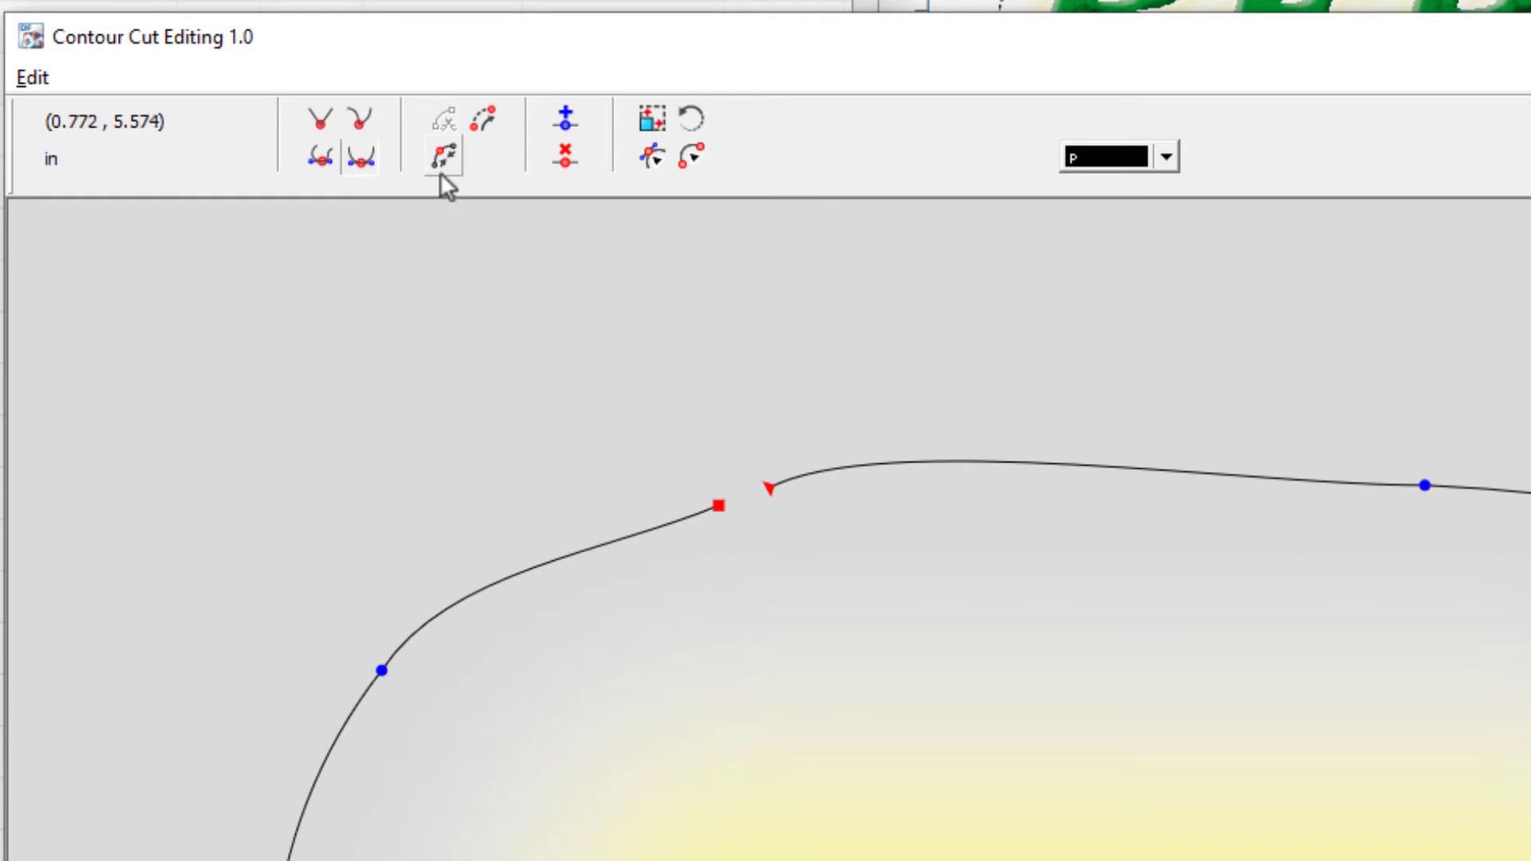
click(437, 160)
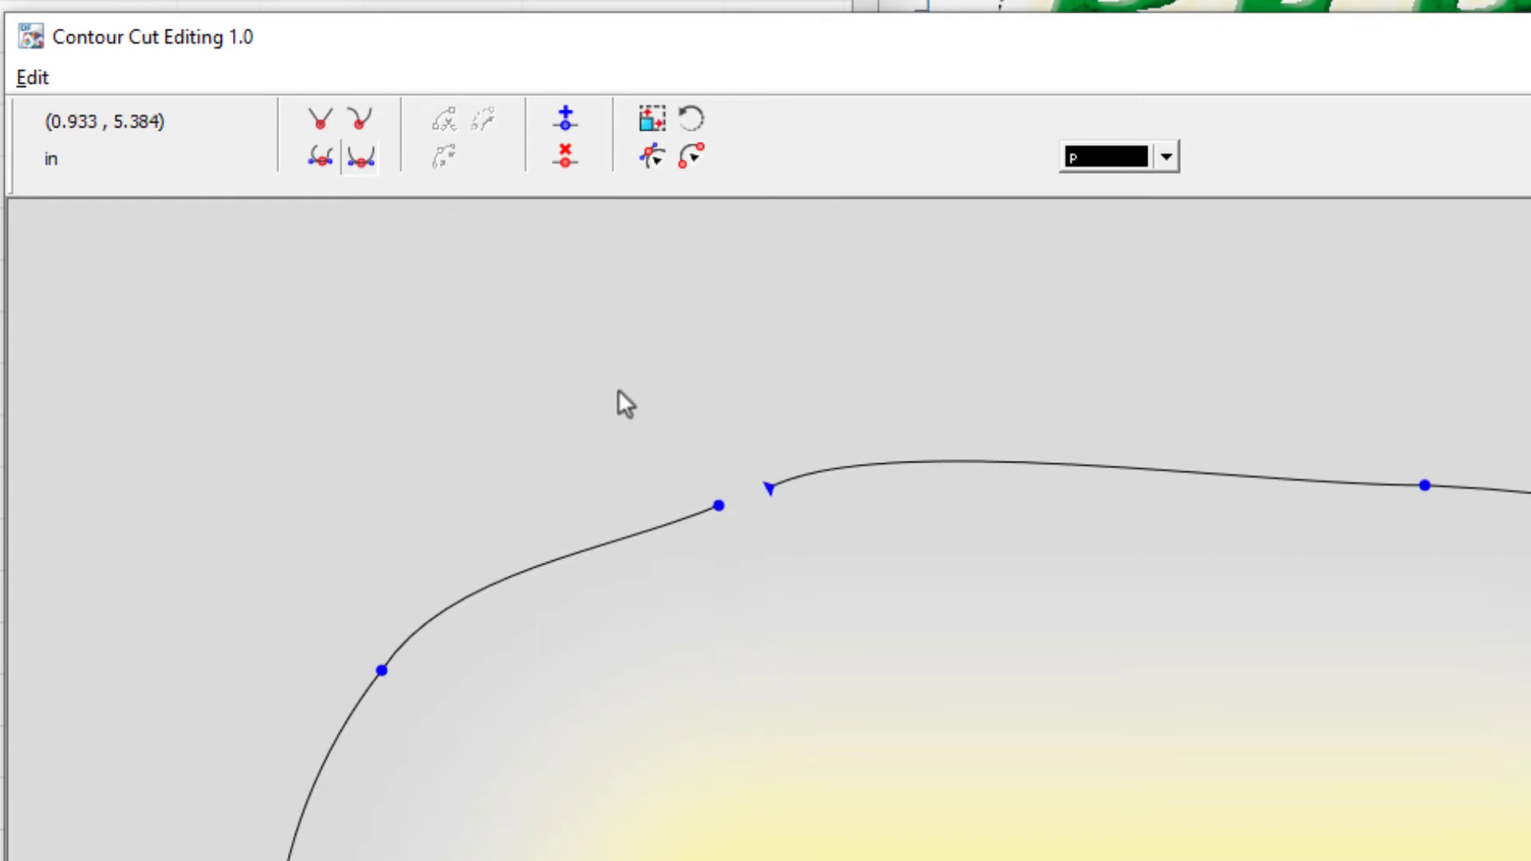
drag(619, 390, 830, 572)
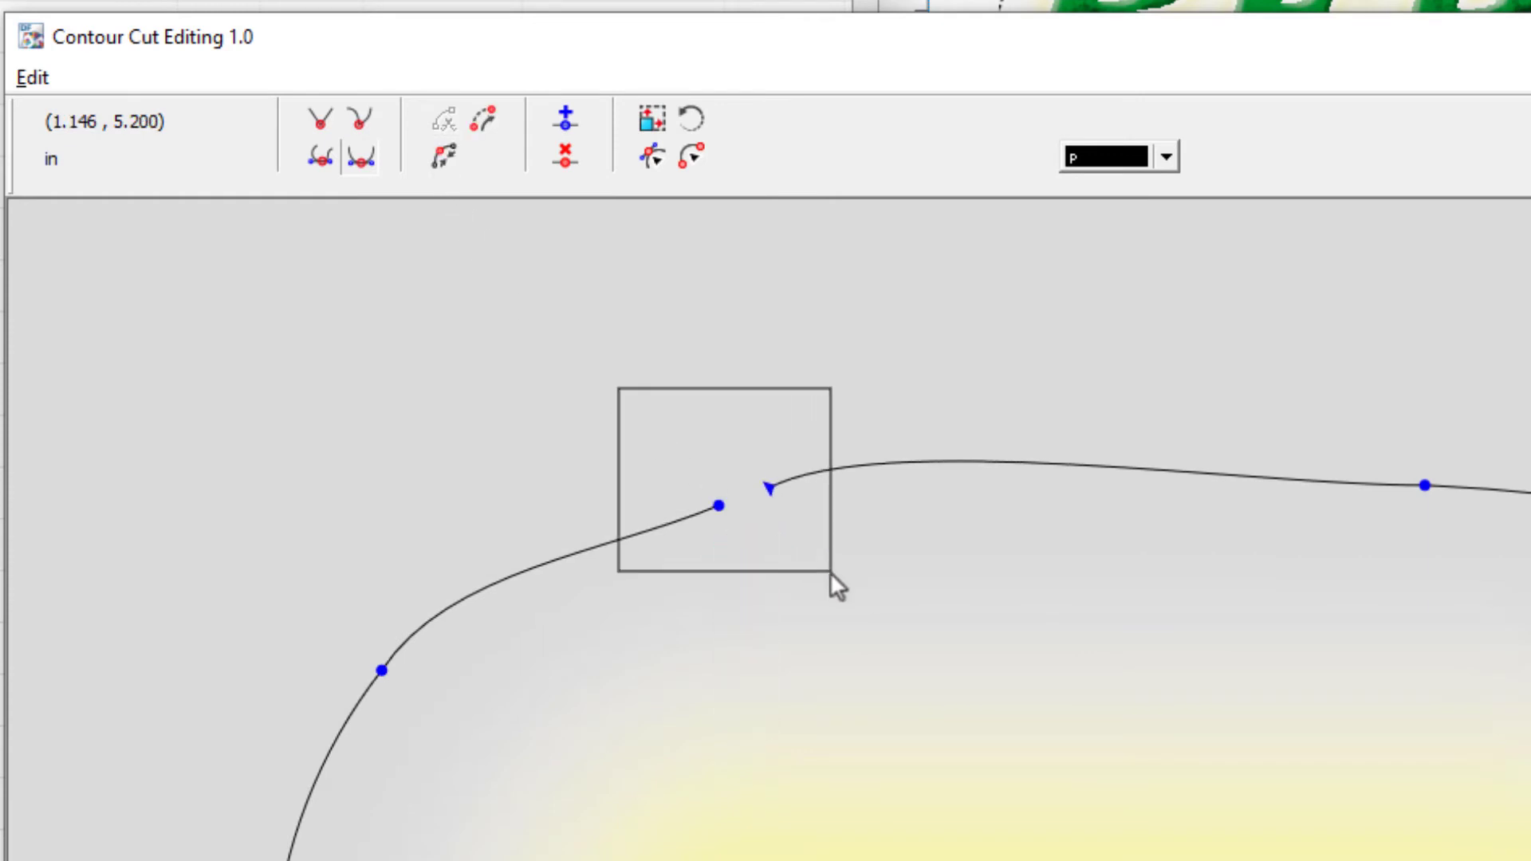
click(484, 122)
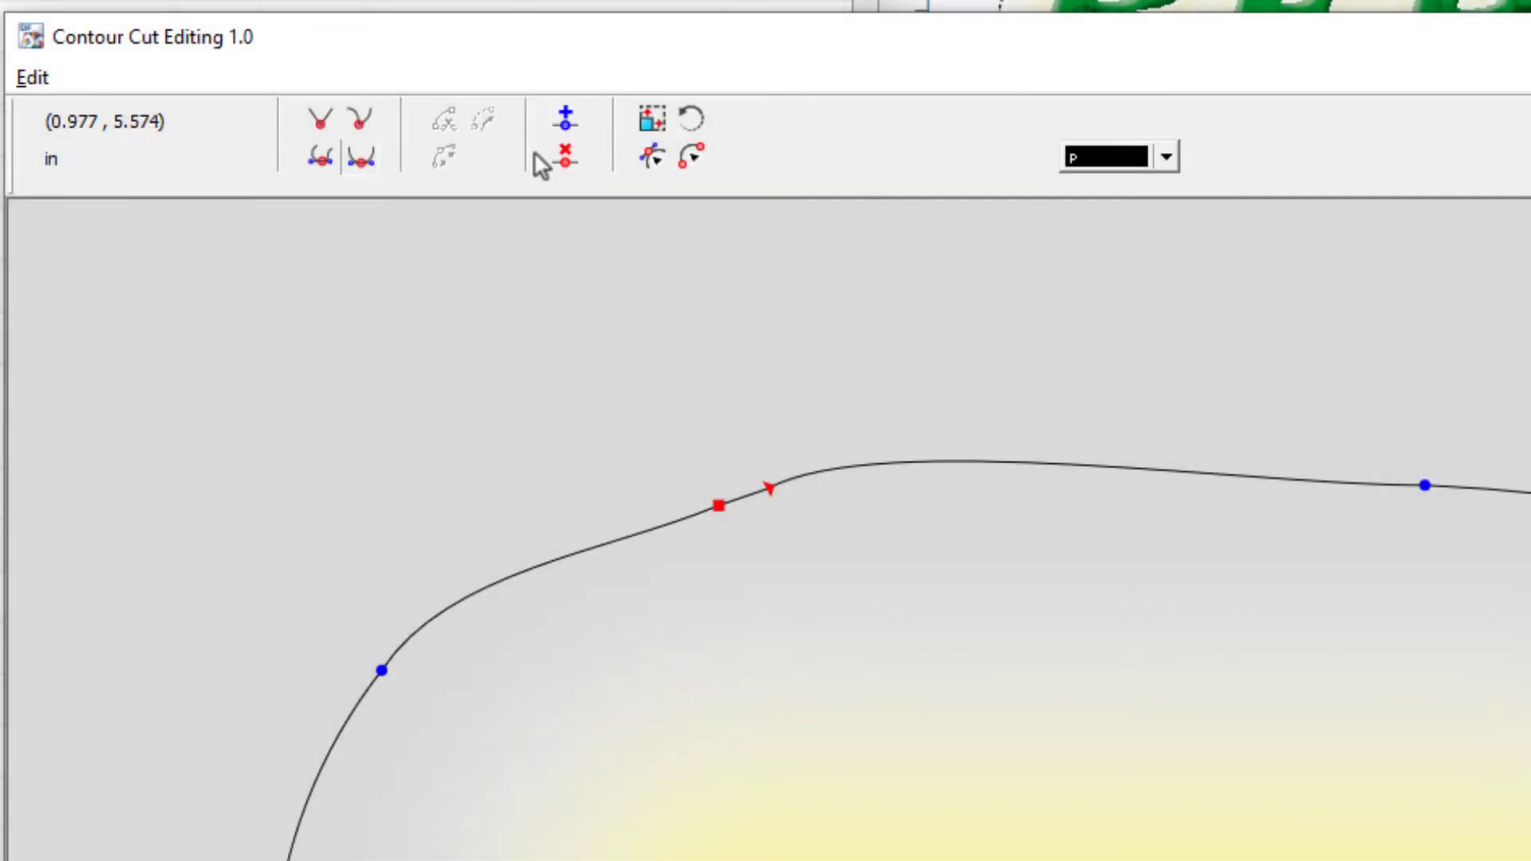
Remove a single node from the top curve, plus the group of nodes around the notch above the letter R.
click(563, 159)
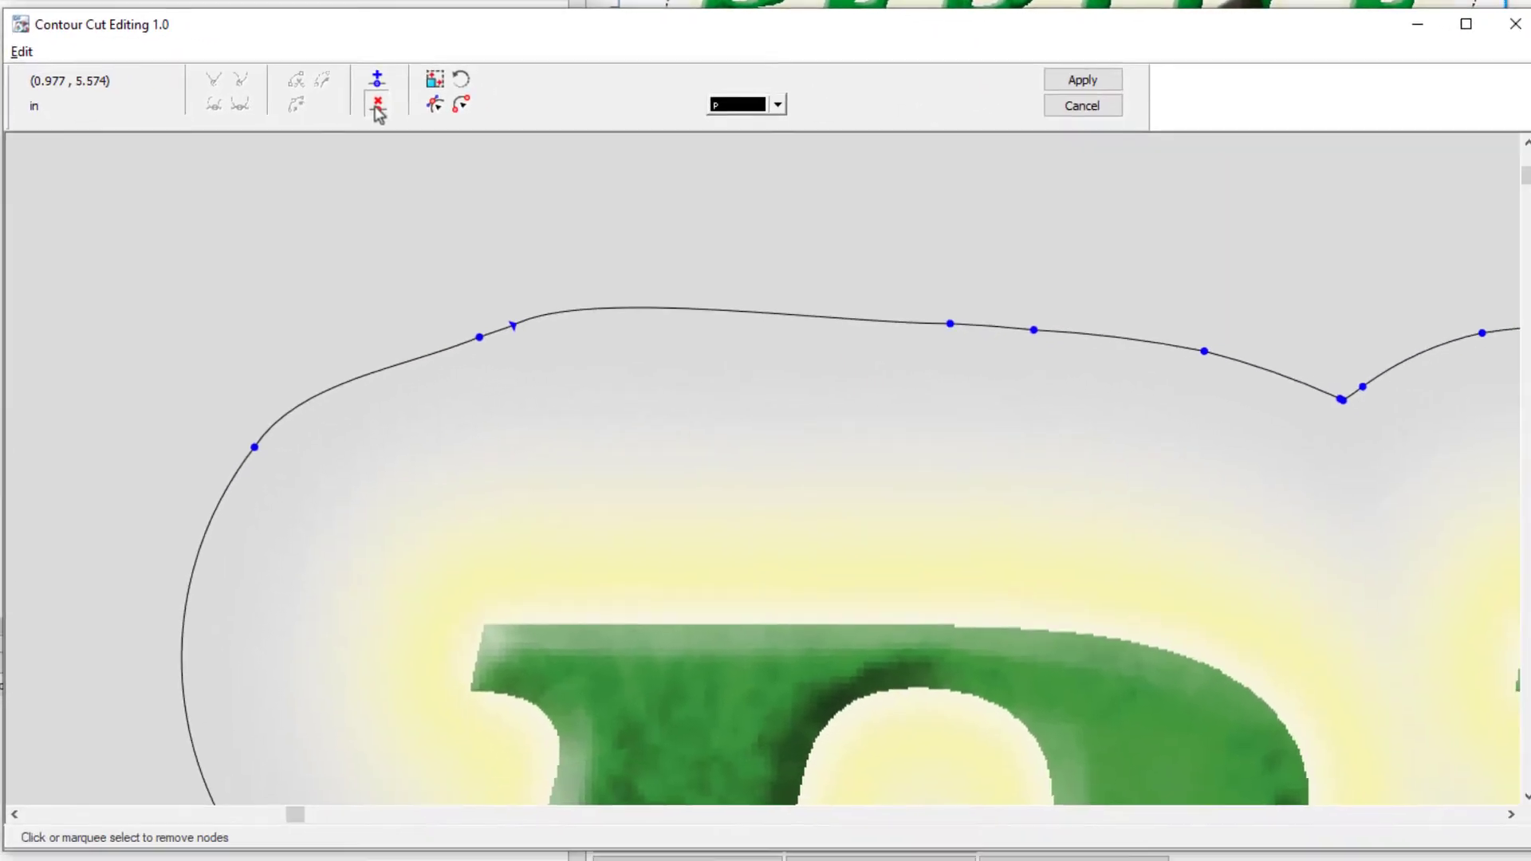
click(1021, 327)
click(1021, 327)
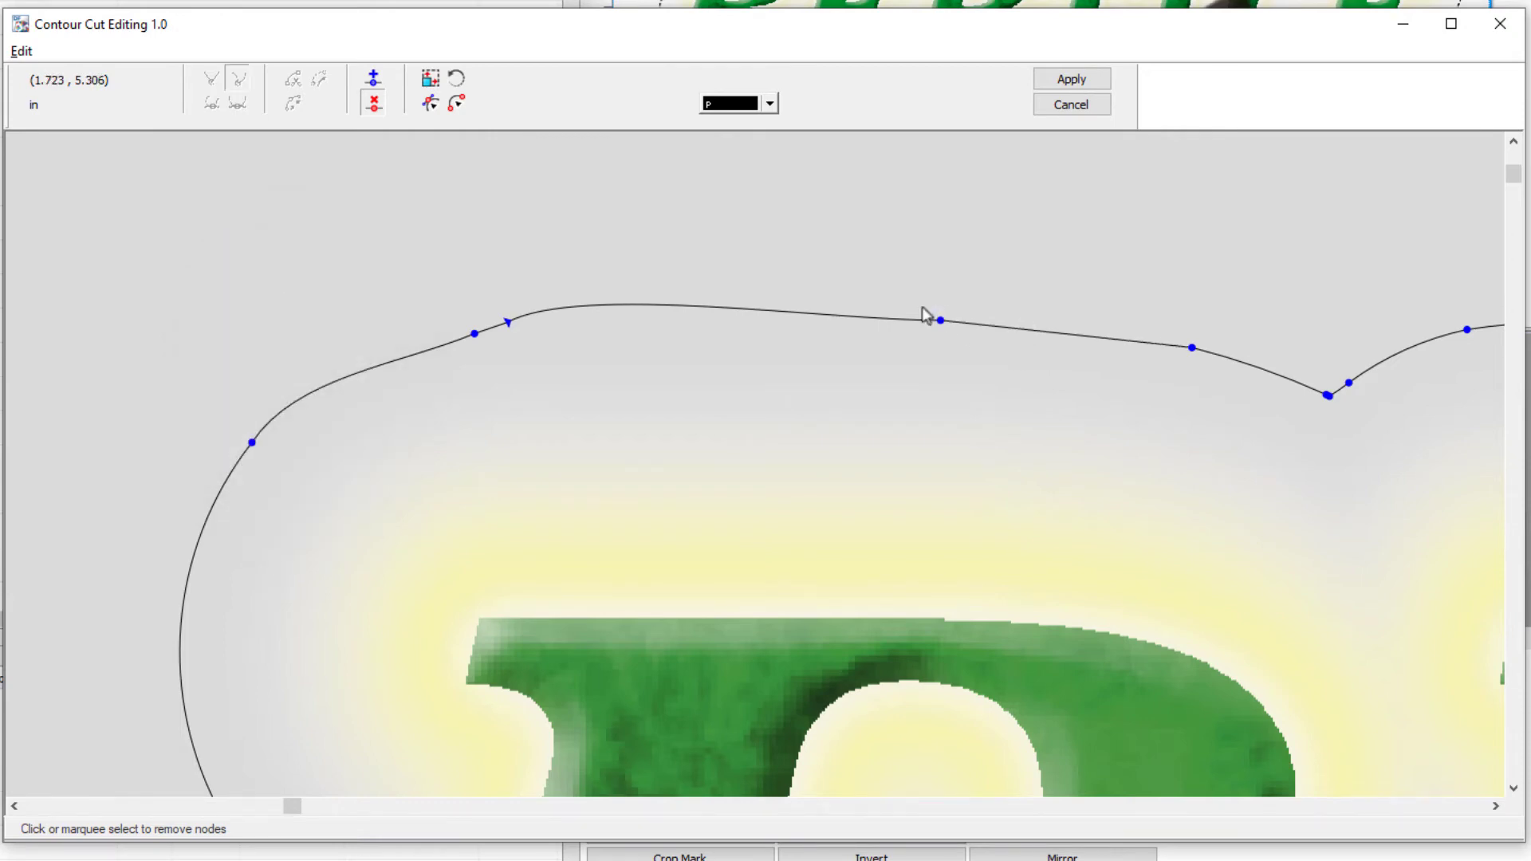
drag(892, 273, 1392, 432)
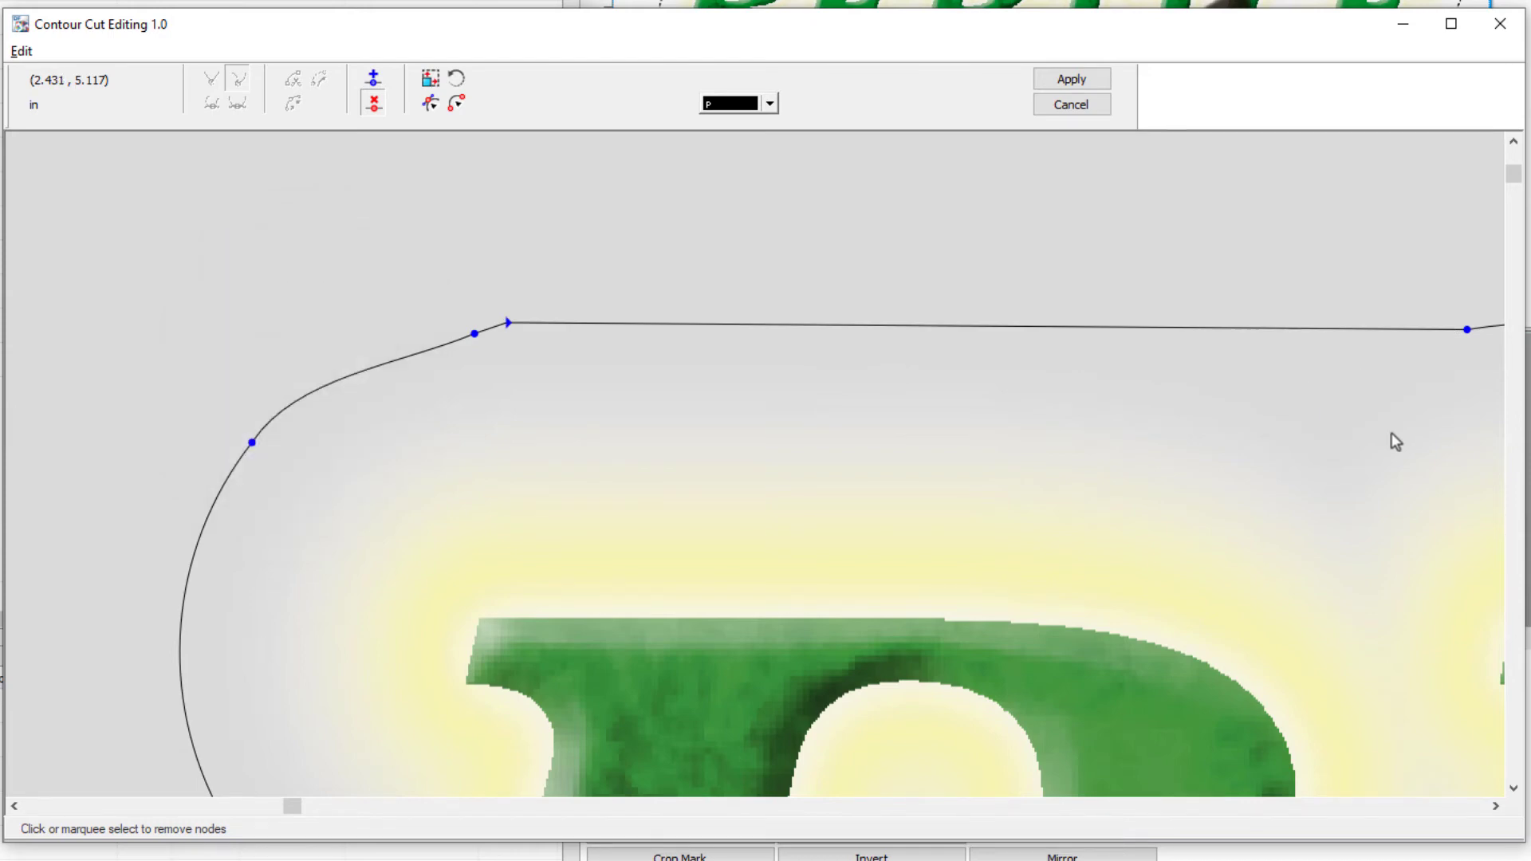
click(374, 103)
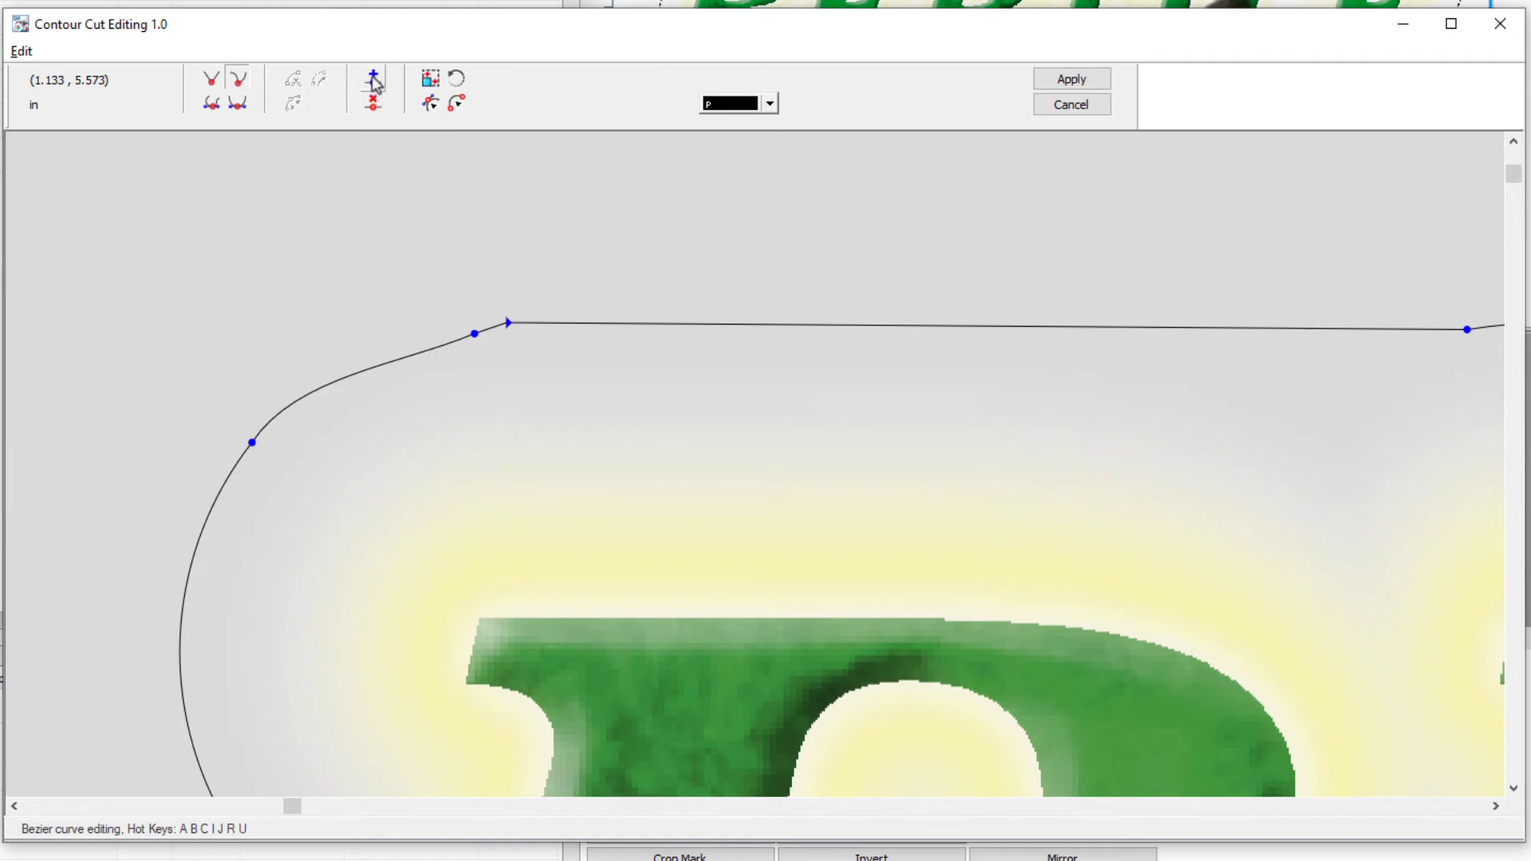
Add a node near the start of the straight top segment and two more nodes on the upper-left curve.
click(375, 80)
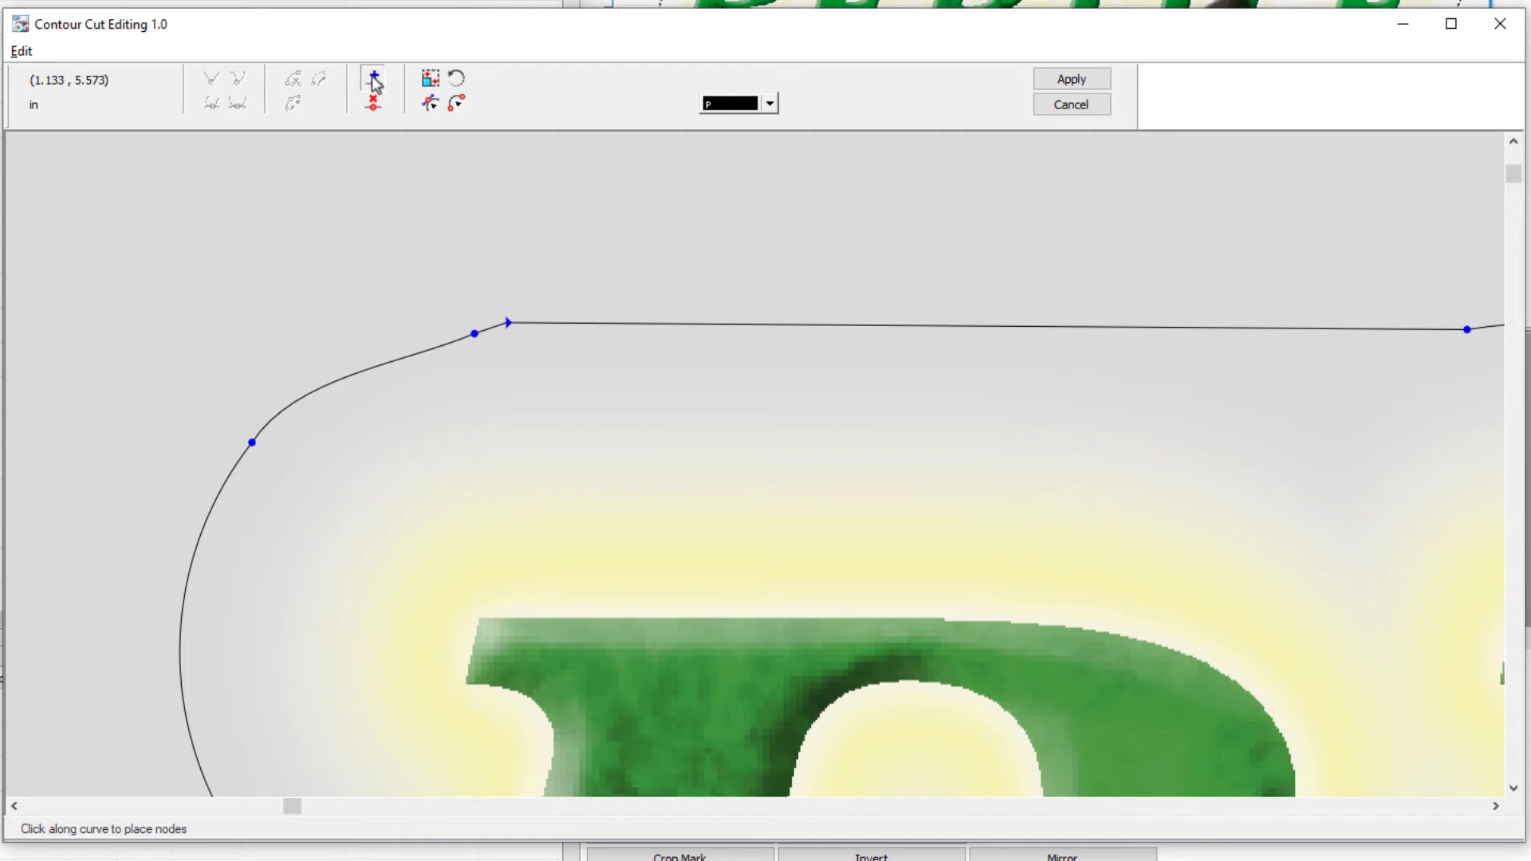
click(623, 324)
click(372, 82)
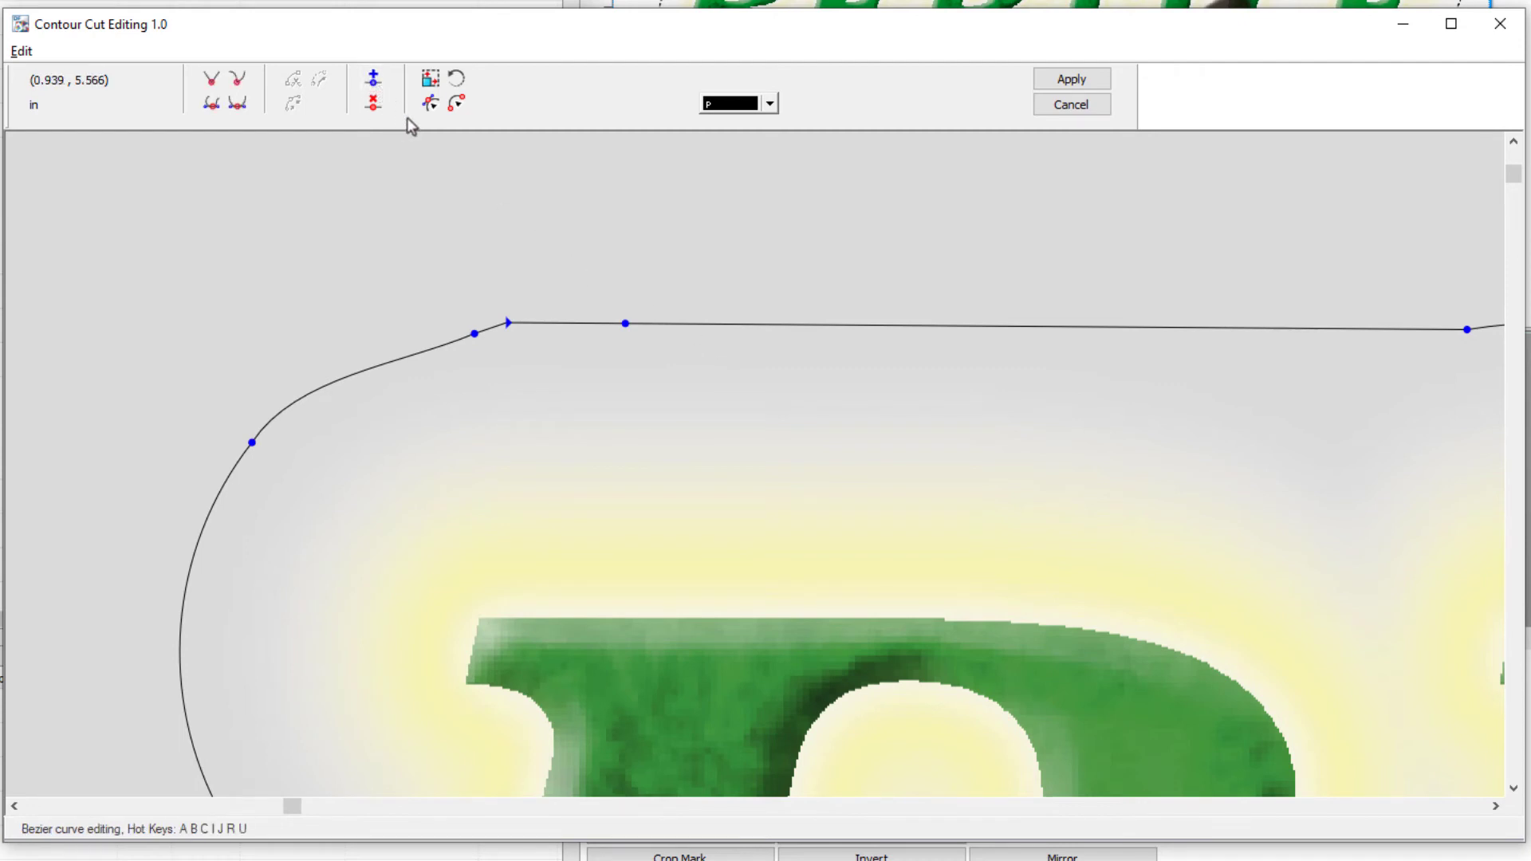
click(361, 371)
click(310, 392)
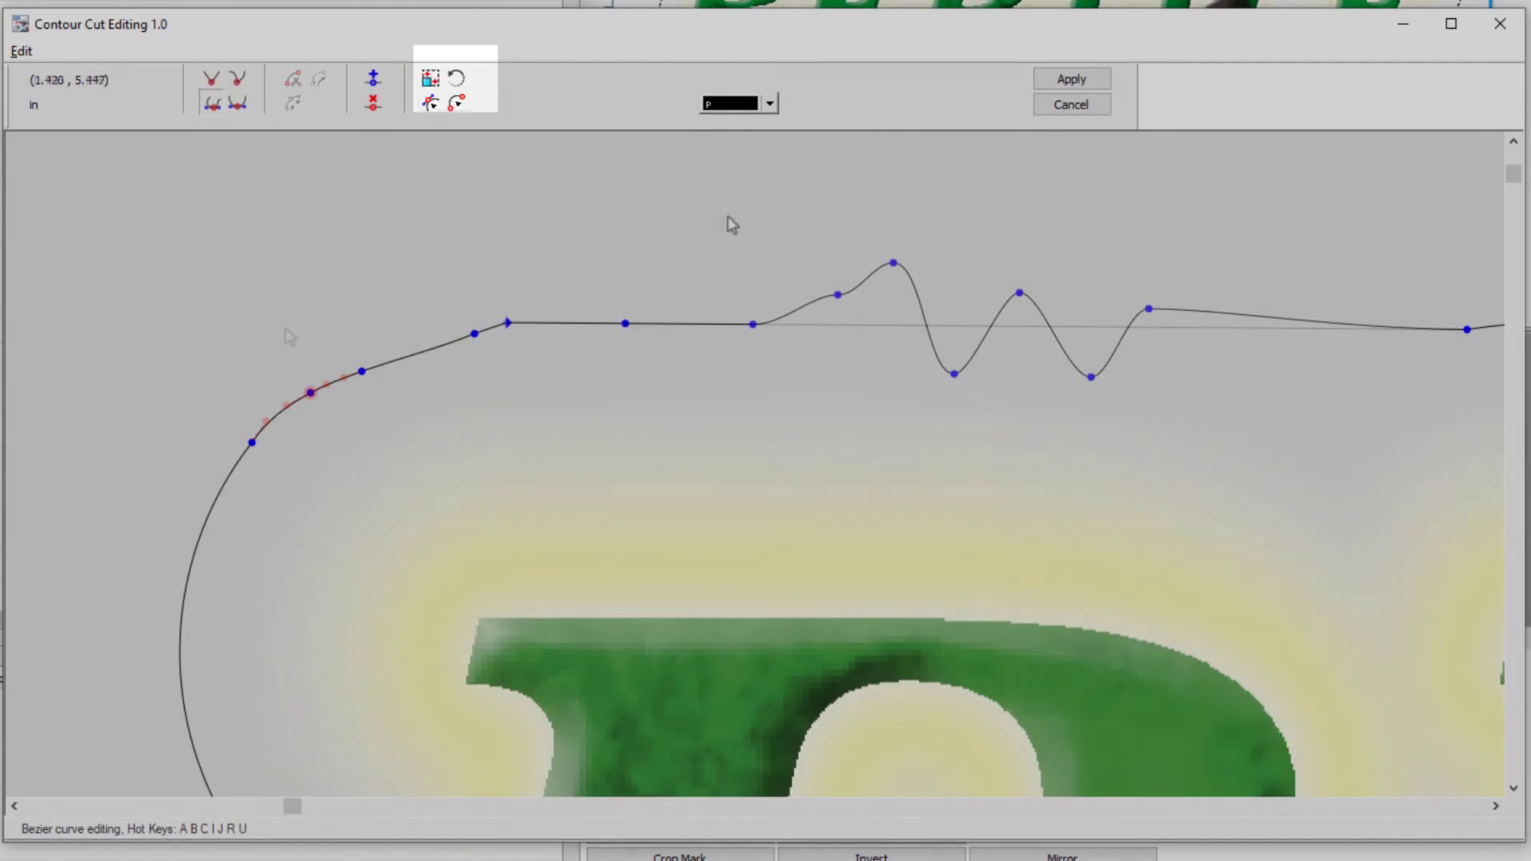
Select the nodes of the wavy top section, scale them down with the bounding box, and rotate them slightly clockwise.
mouse_move(724, 216)
mouse_down()
mouse_move(827, 311)
mouse_move(1183, 423)
mouse_up()
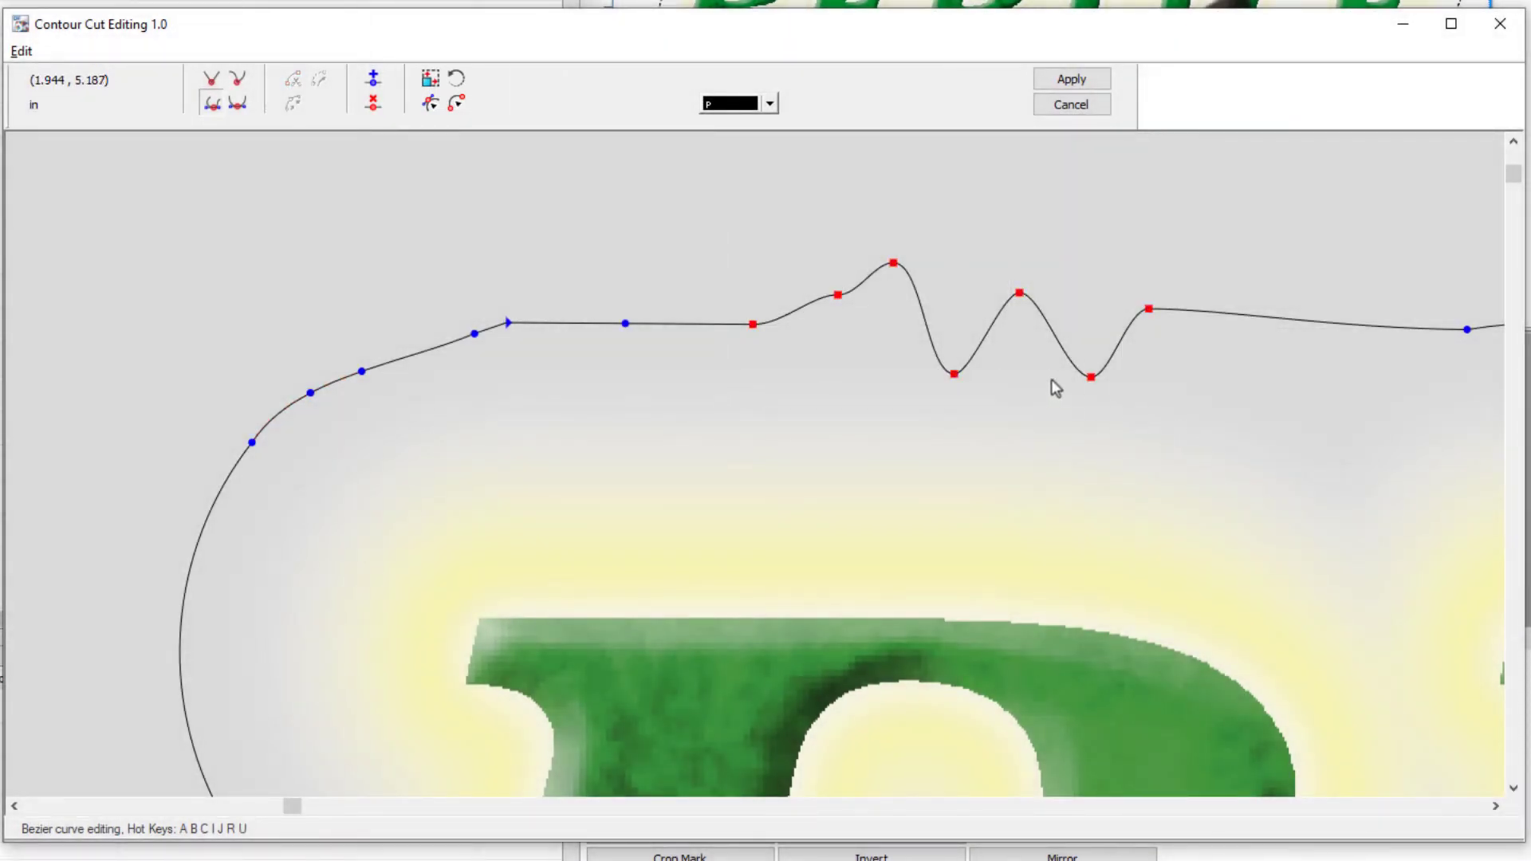
click(431, 80)
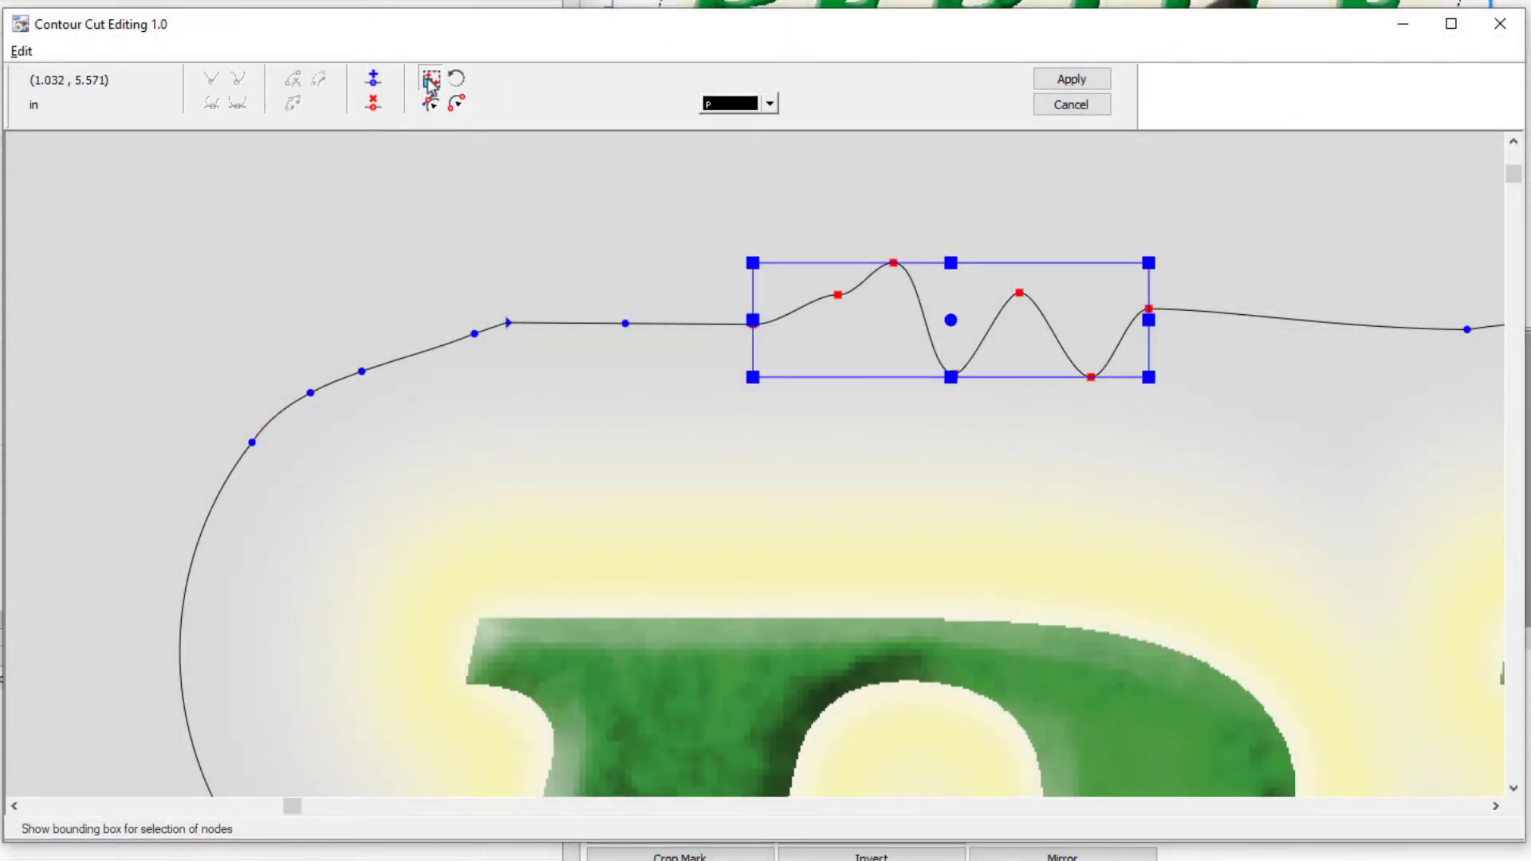
drag(752, 378, 783, 370)
drag(966, 260, 935, 286)
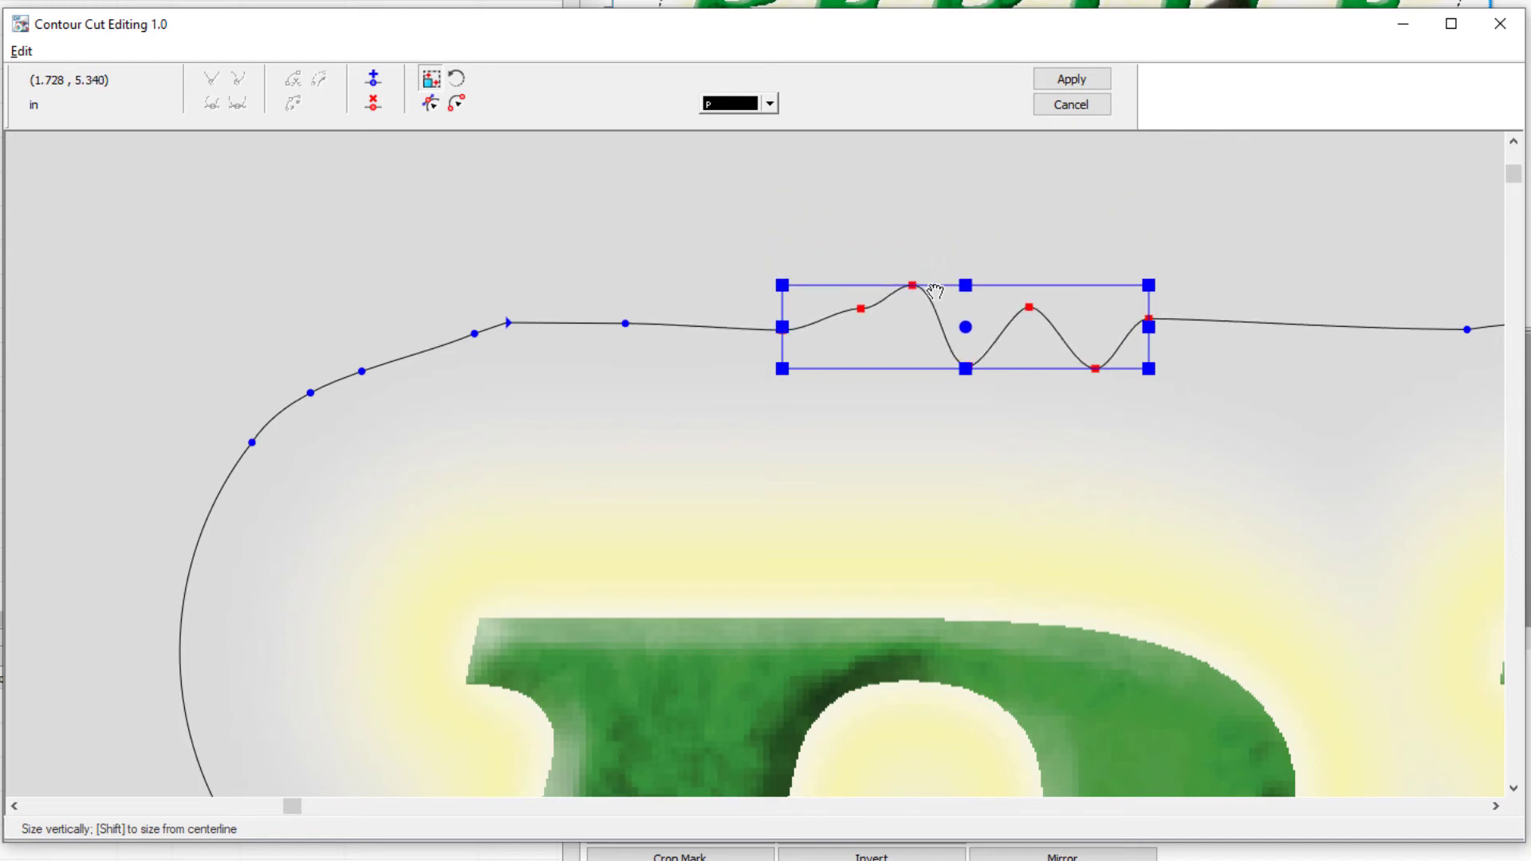
click(458, 79)
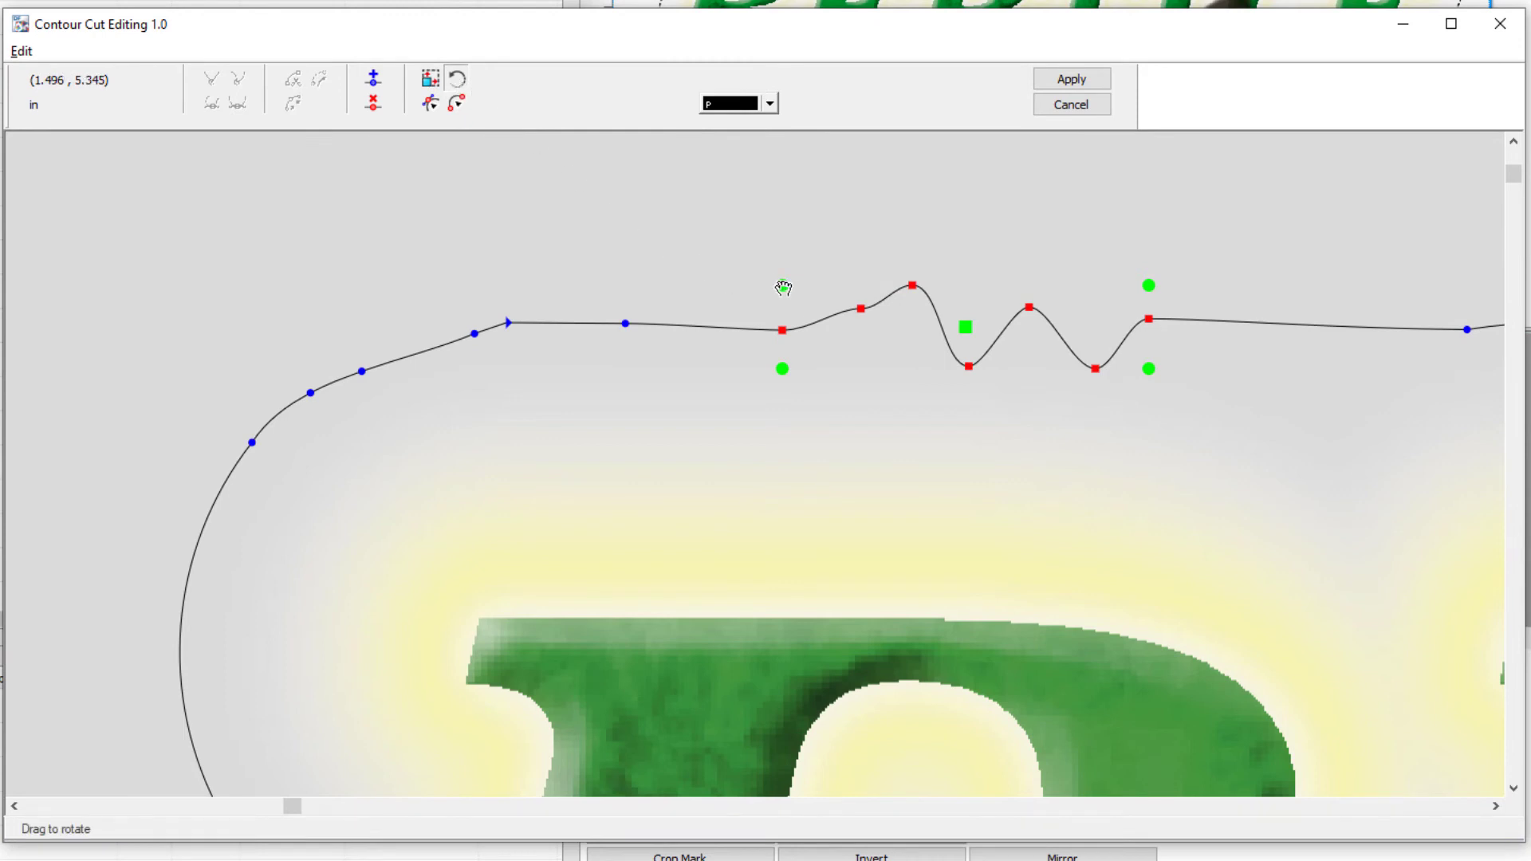
drag(784, 286, 813, 298)
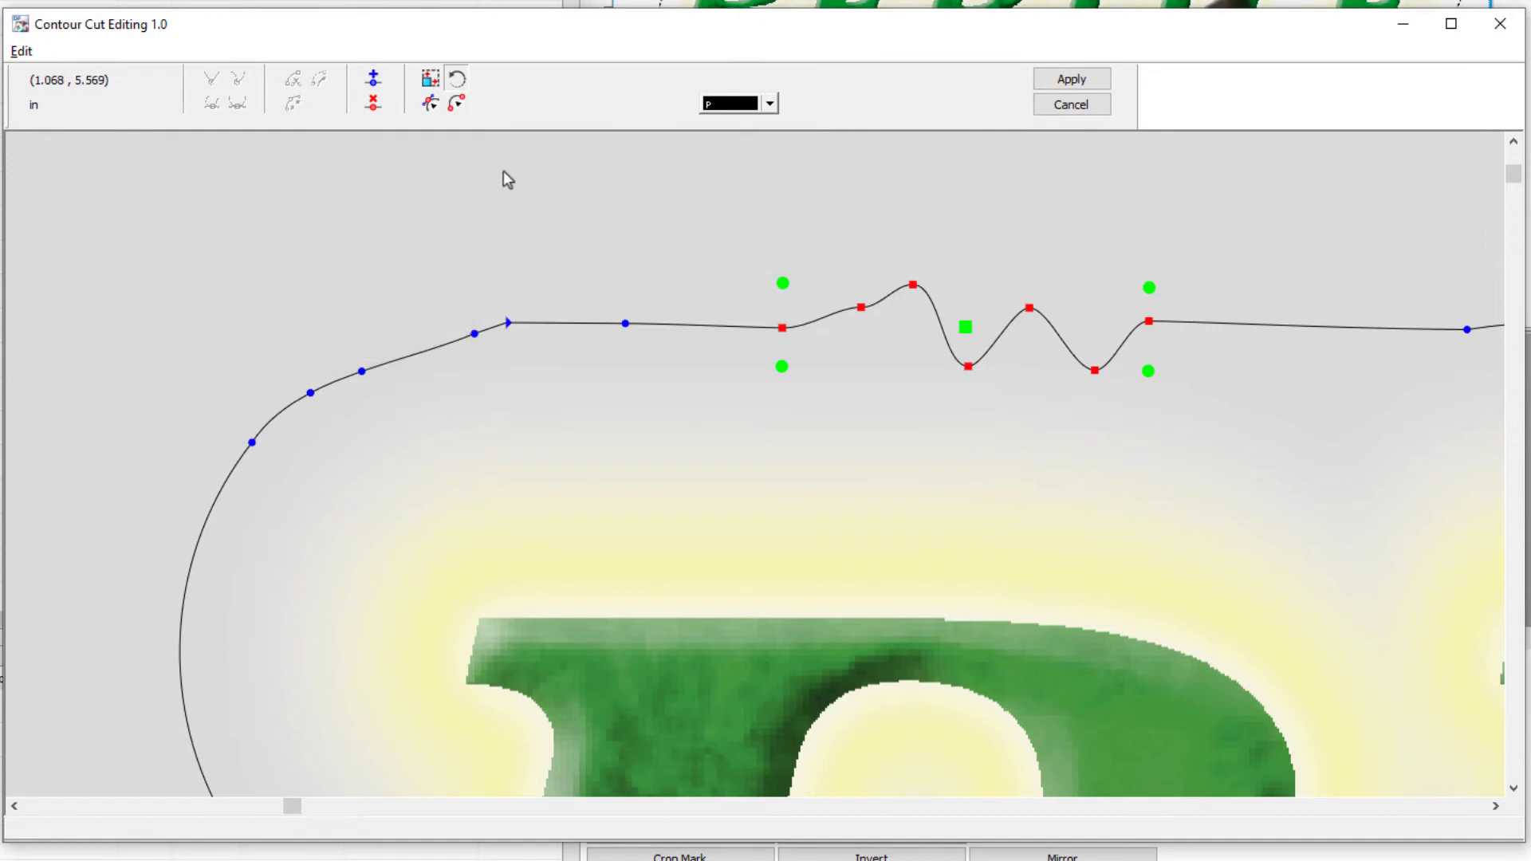
Select the run of nodes from the added top-segment node to the end of the wavy section and make it a line.
click(456, 103)
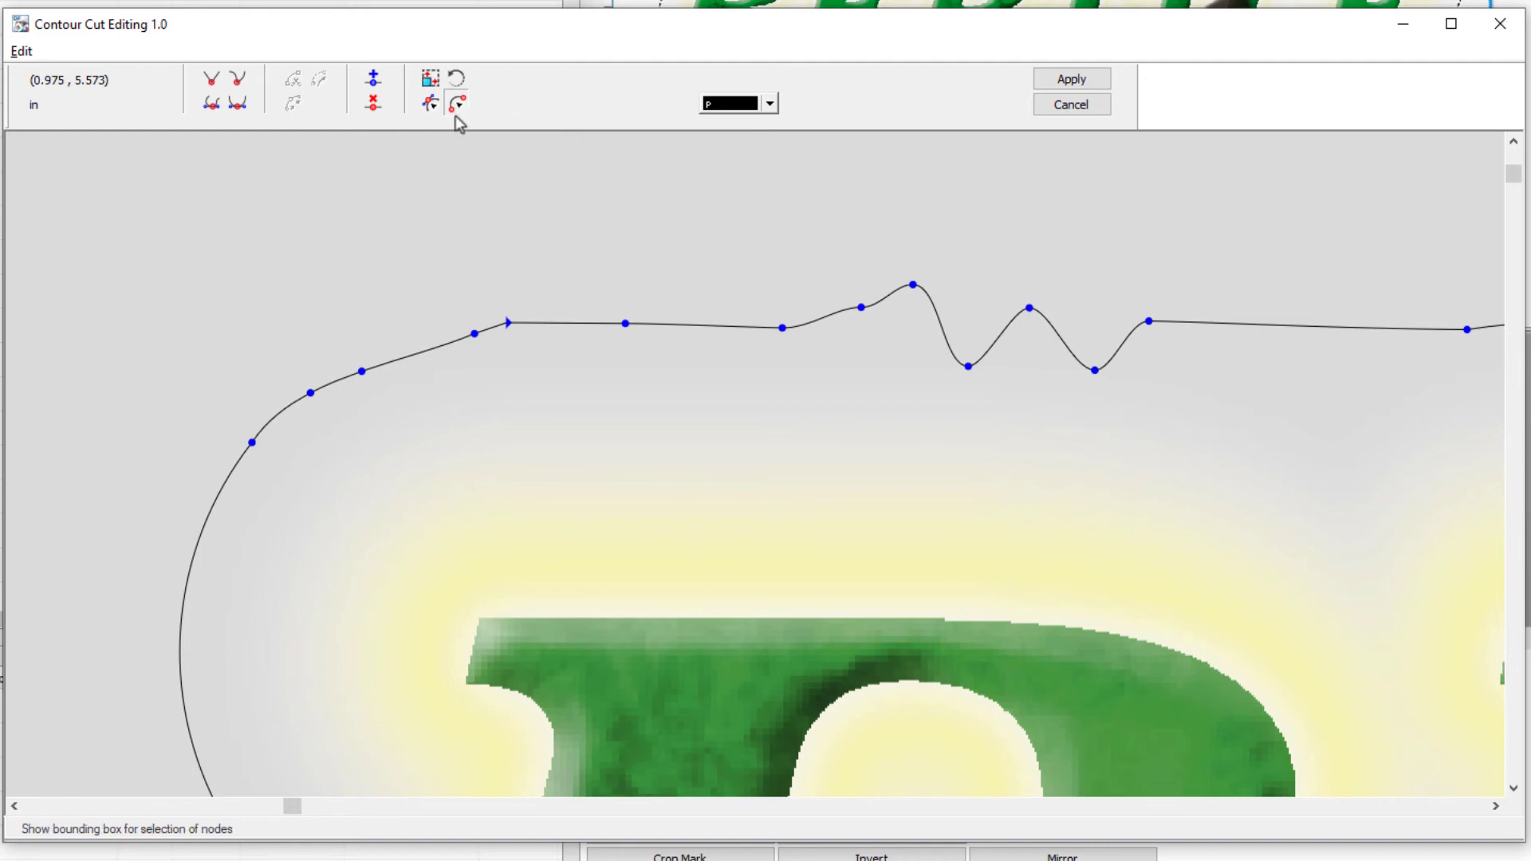
click(625, 322)
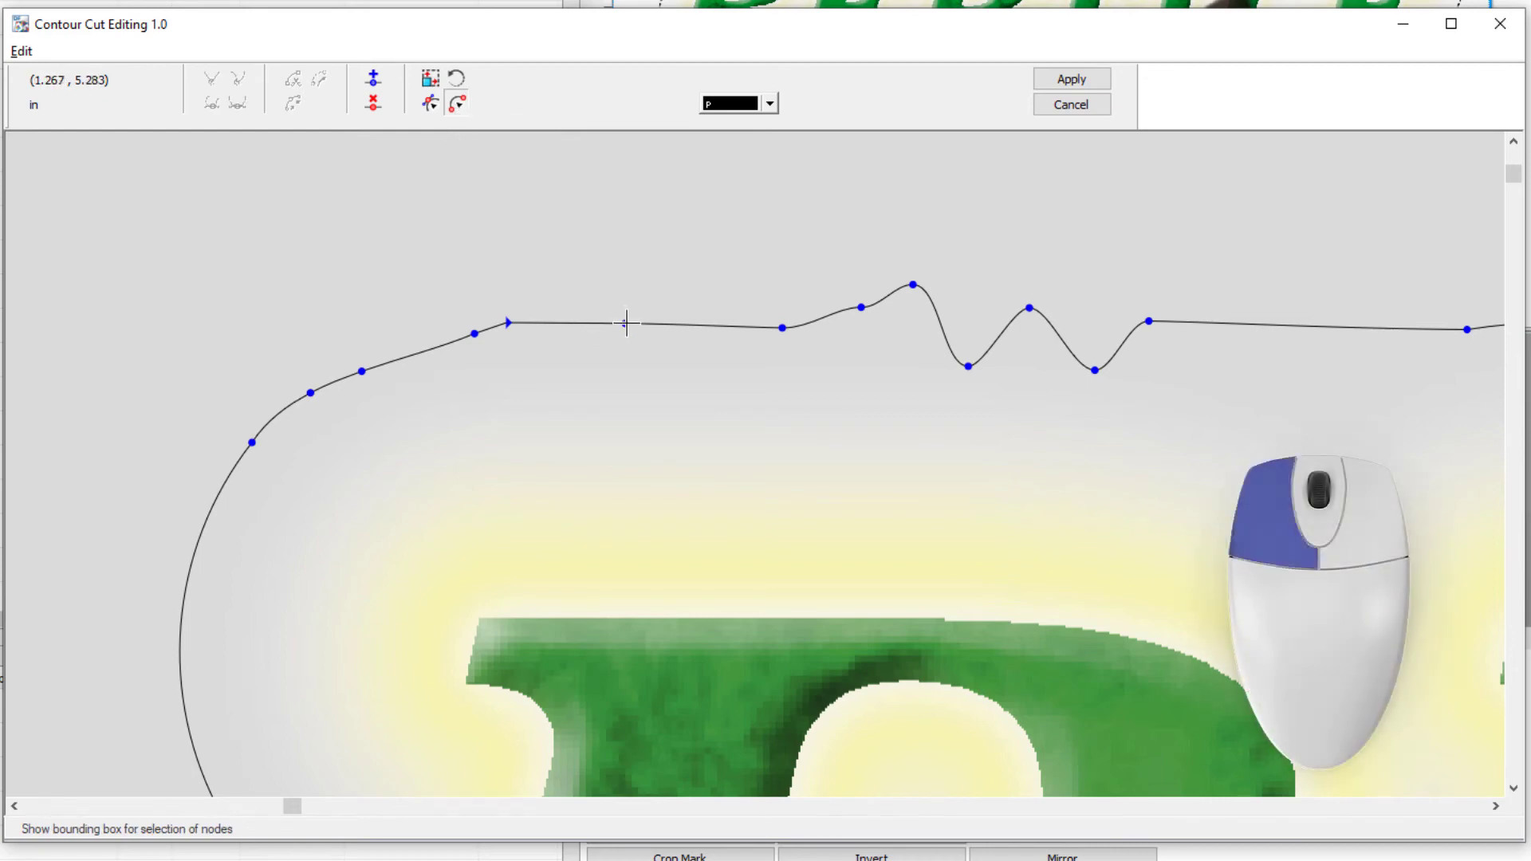
shift+click(1148, 321)
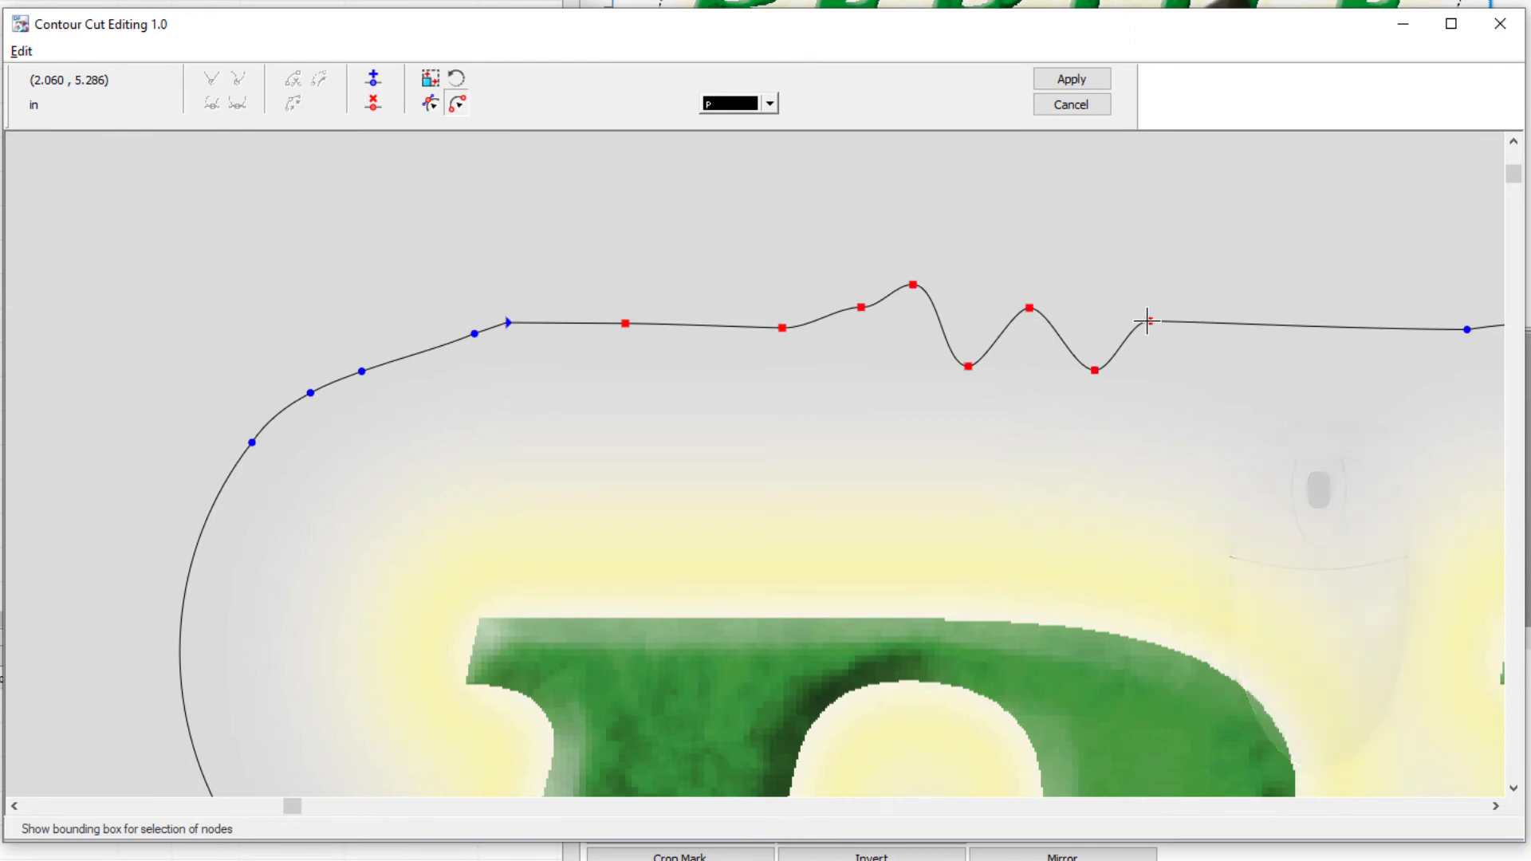
right_click(1151, 229)
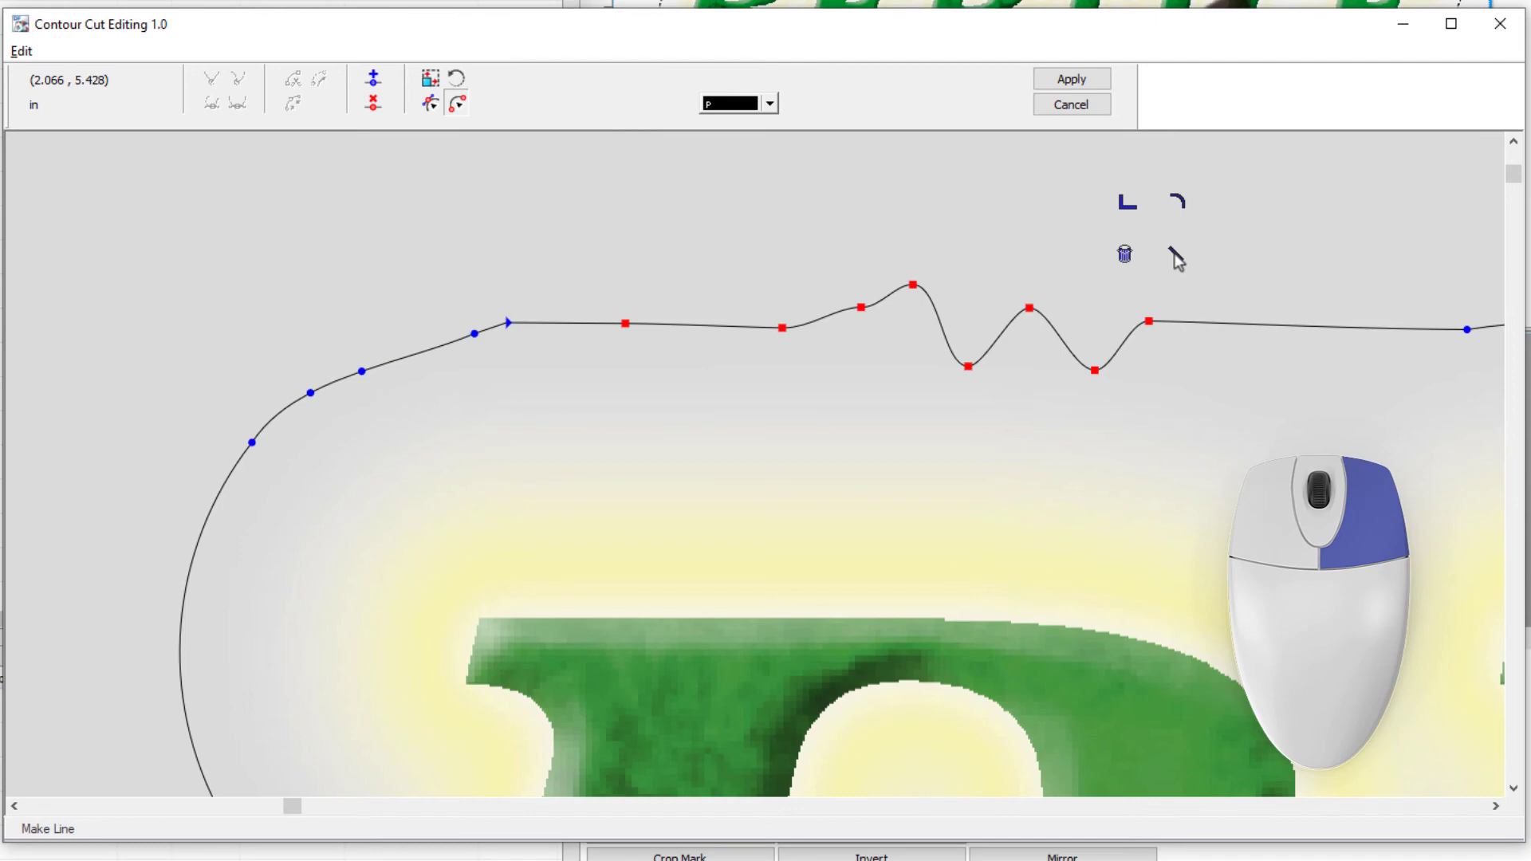
right_click(1174, 252)
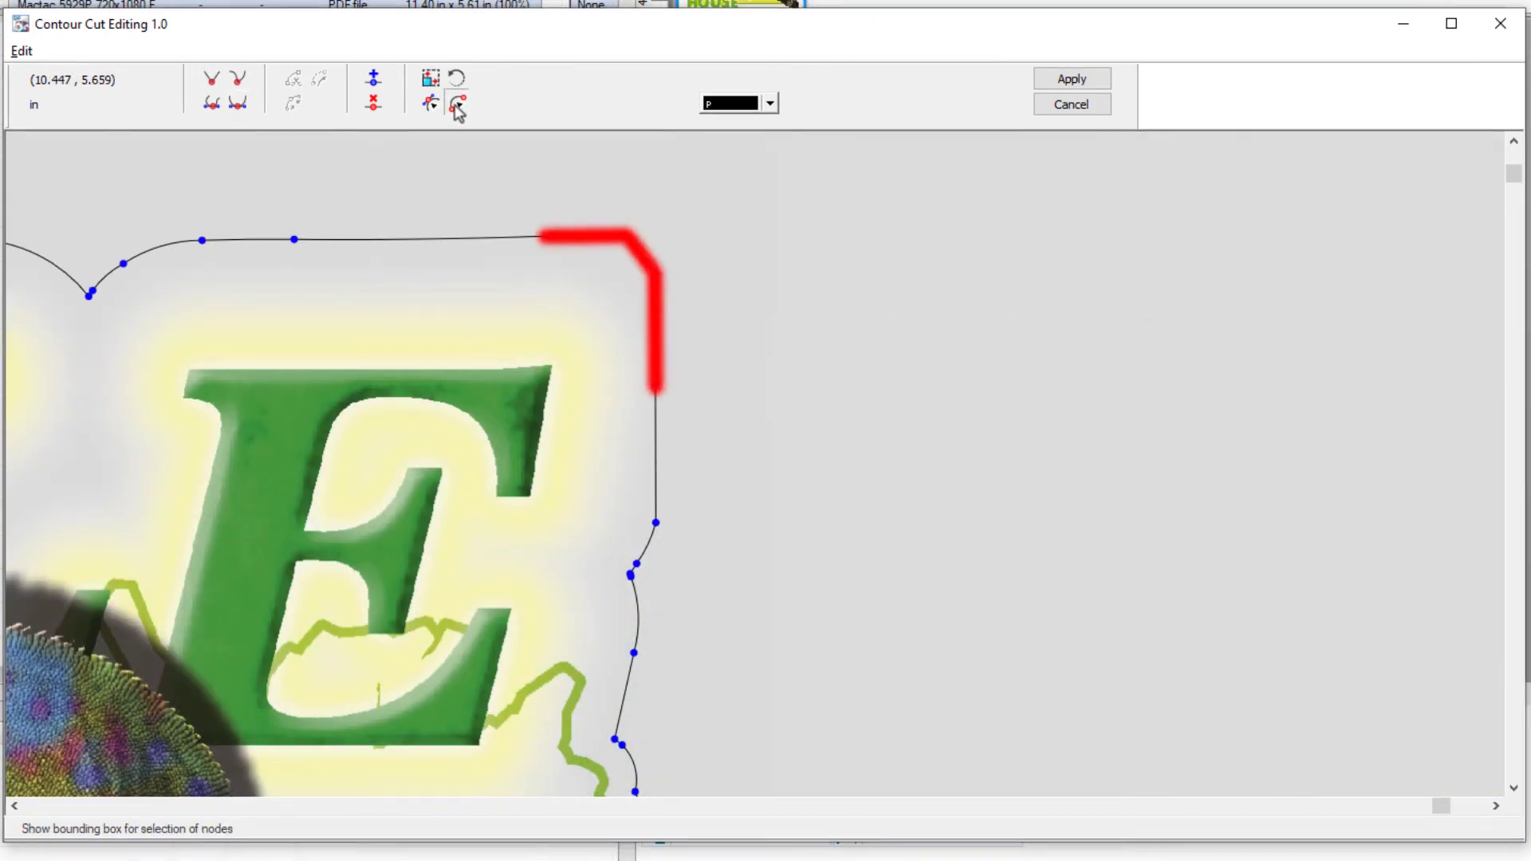
Select the cut path section around the chamfered corner above the letter E and convert it to a square corner.
click(458, 104)
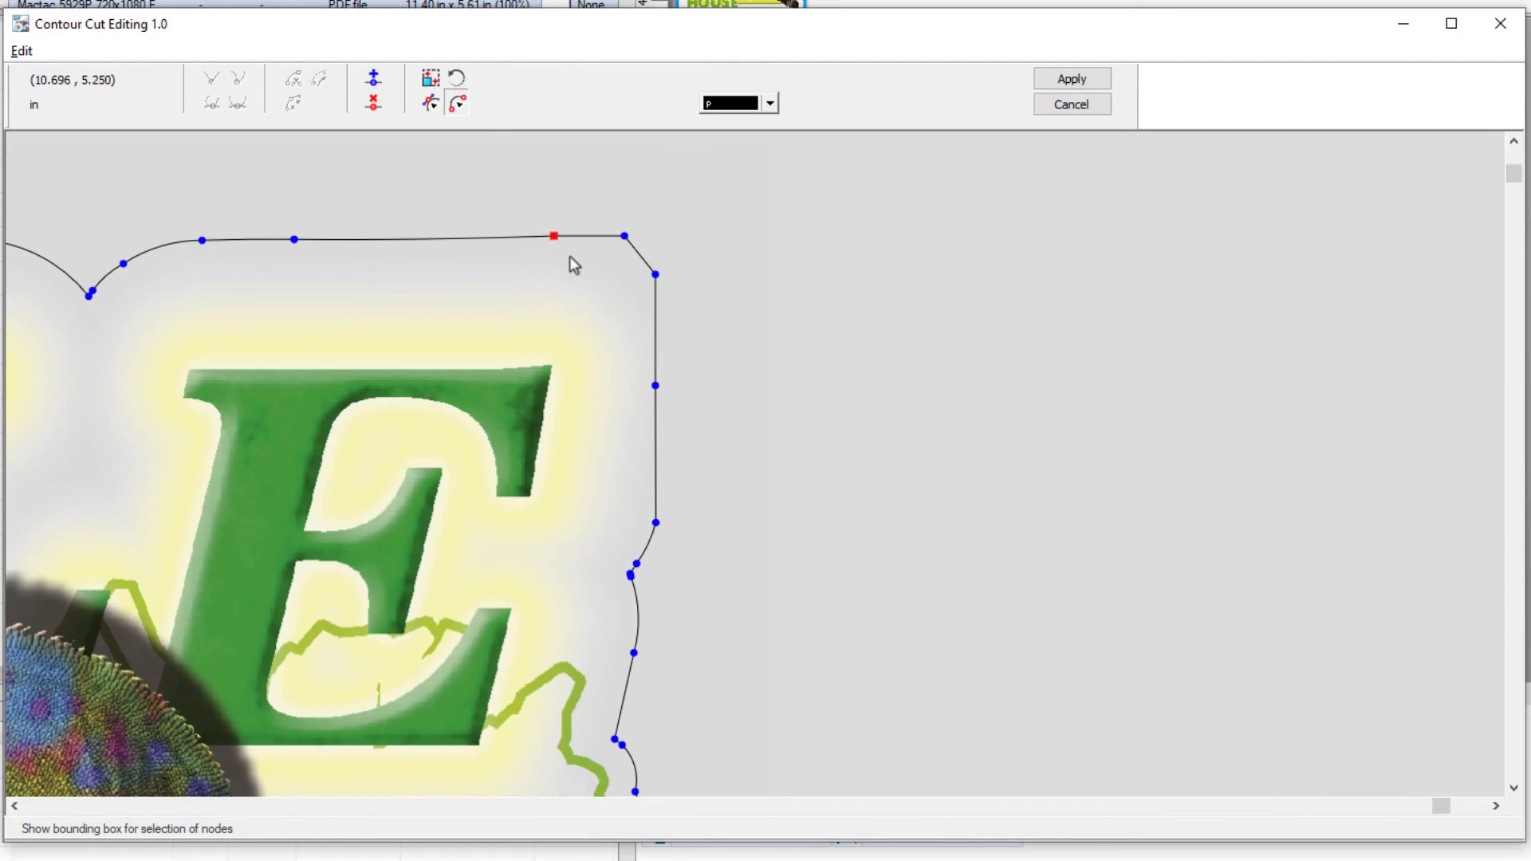
shift+click(656, 386)
right_click(719, 246)
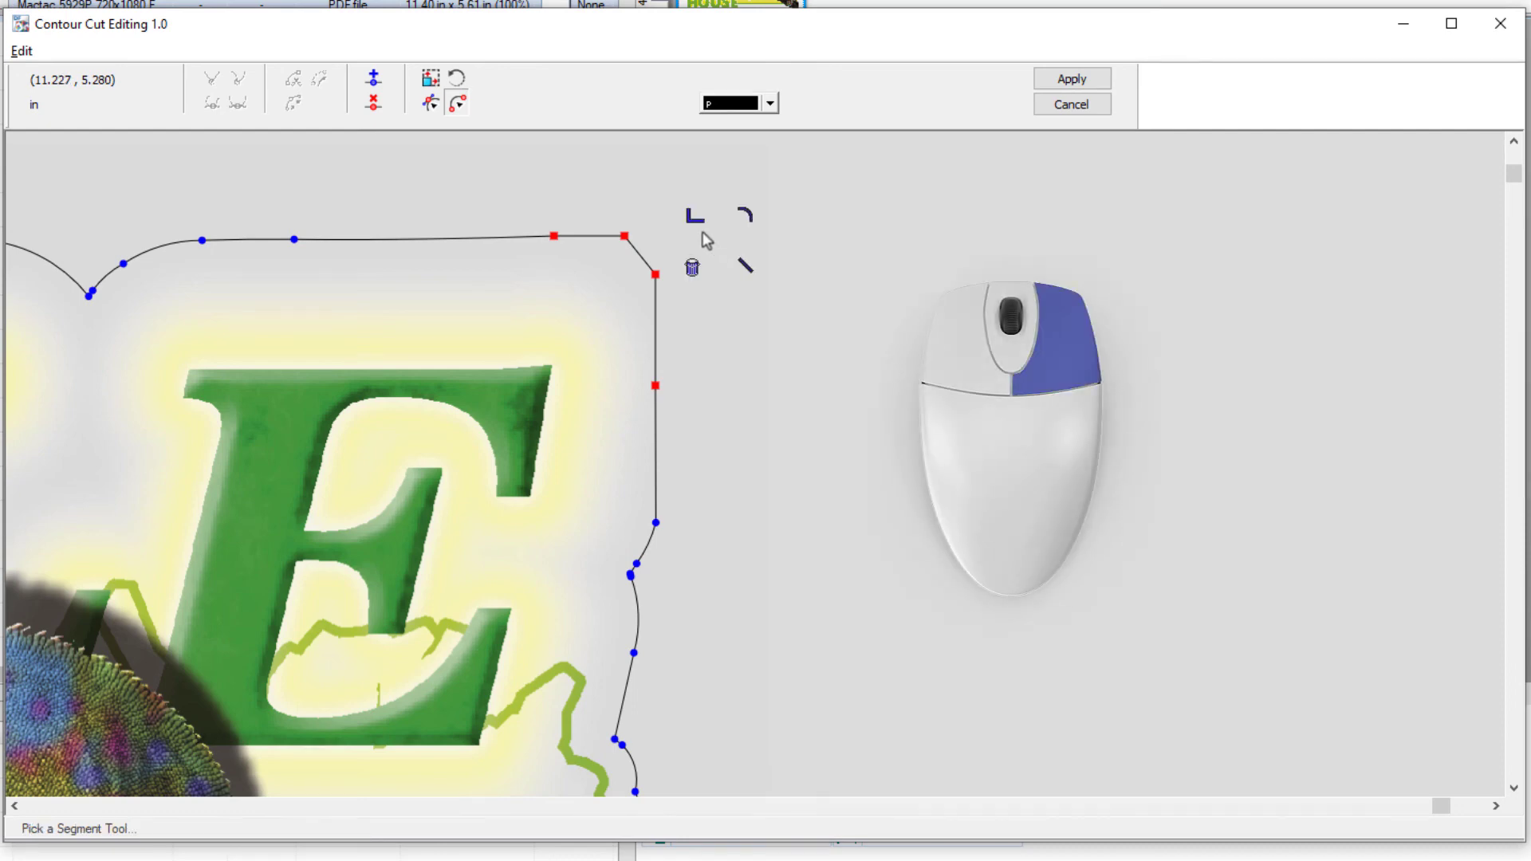
click(692, 225)
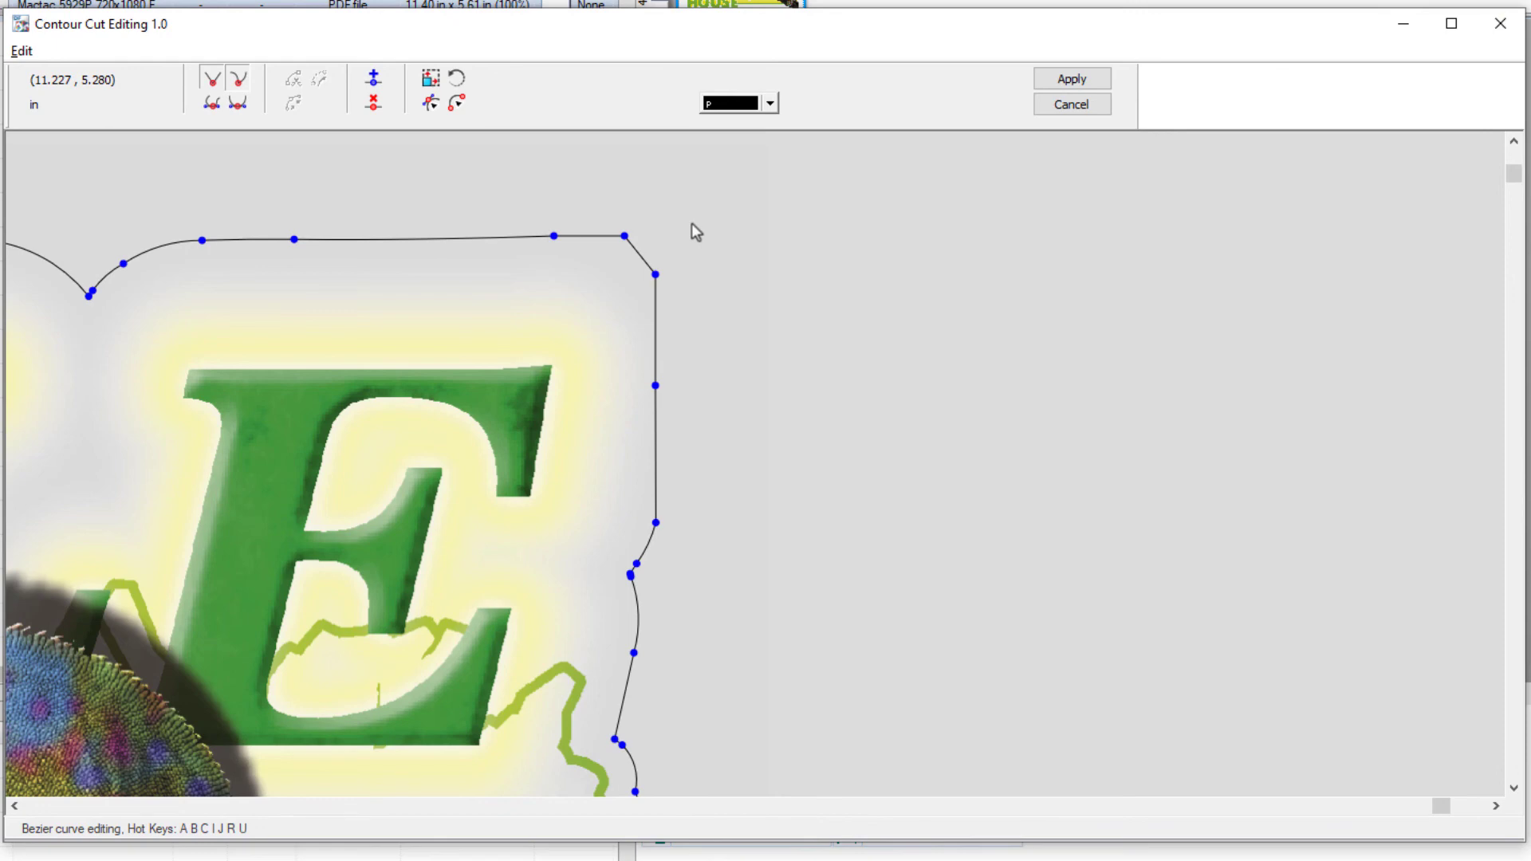
Select the four nodes spanning the chamfered corner beside the letter E and convert that section to a rounded corner.
click(459, 104)
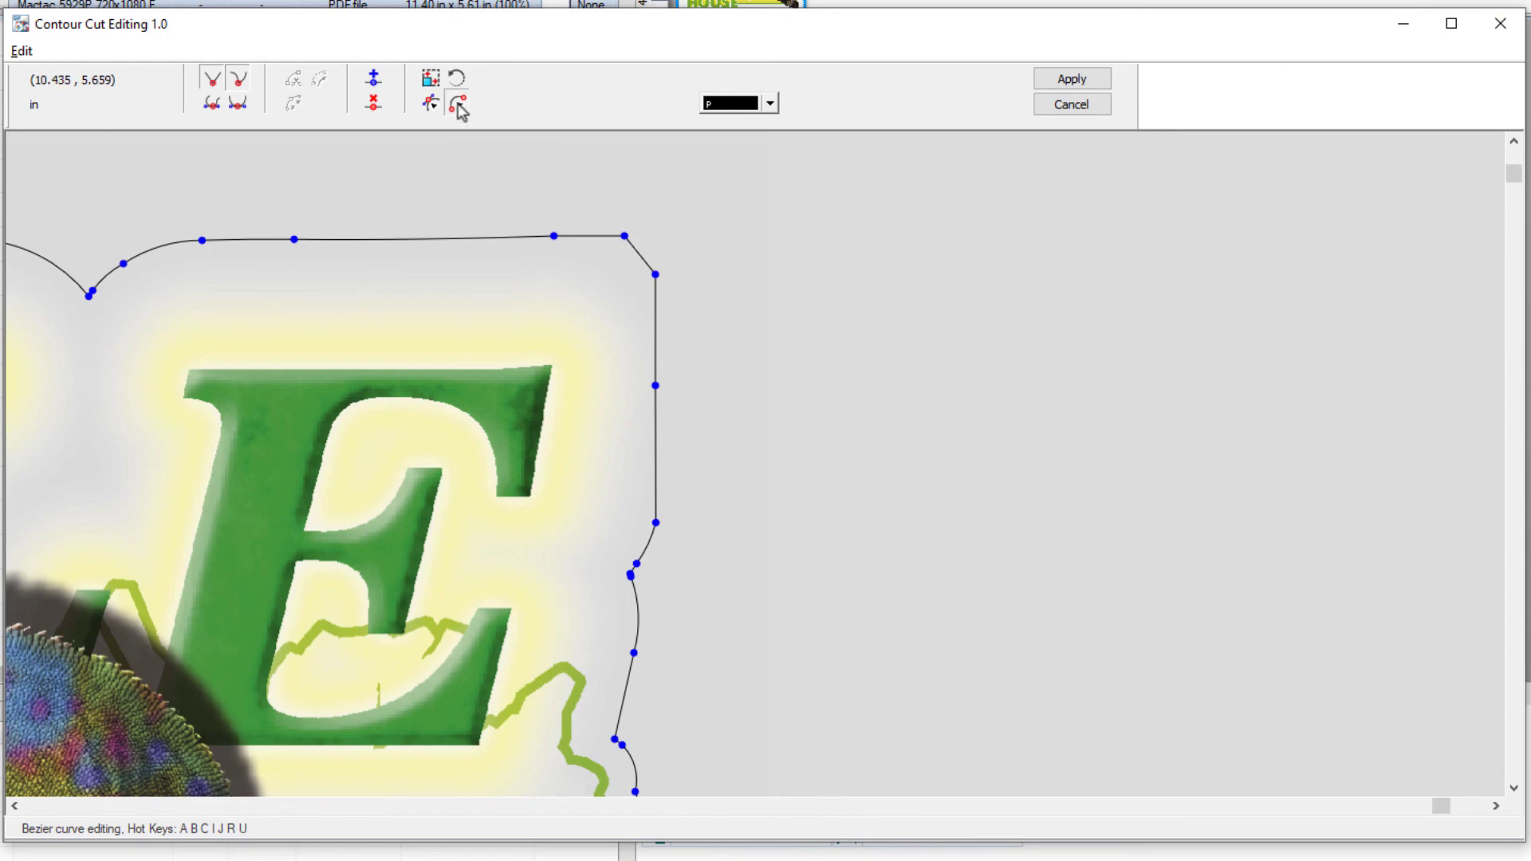
click(555, 236)
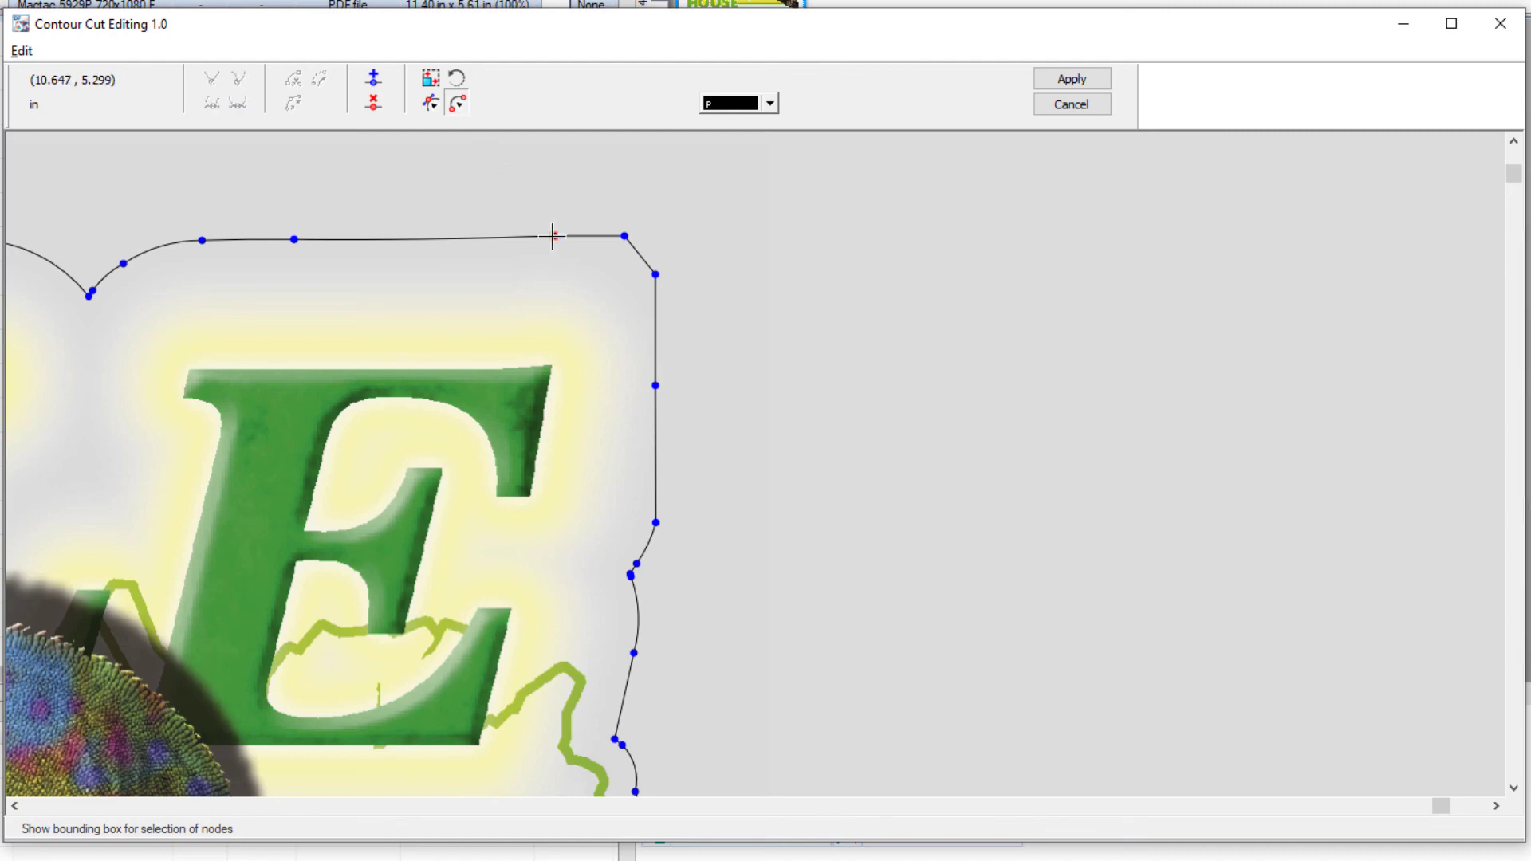
shift+click(655, 385)
right_click(728, 237)
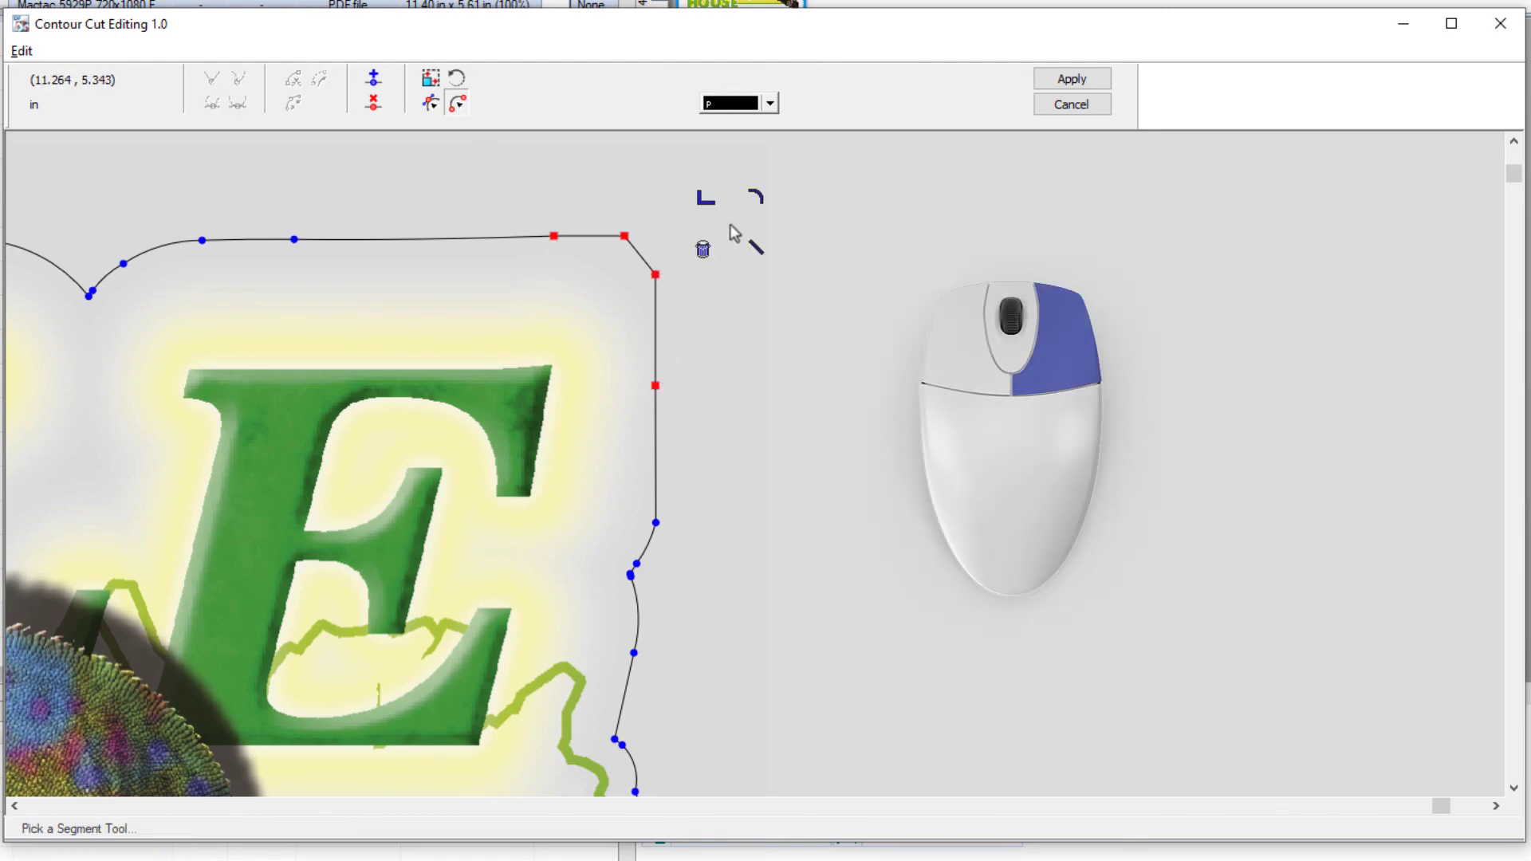
click(755, 200)
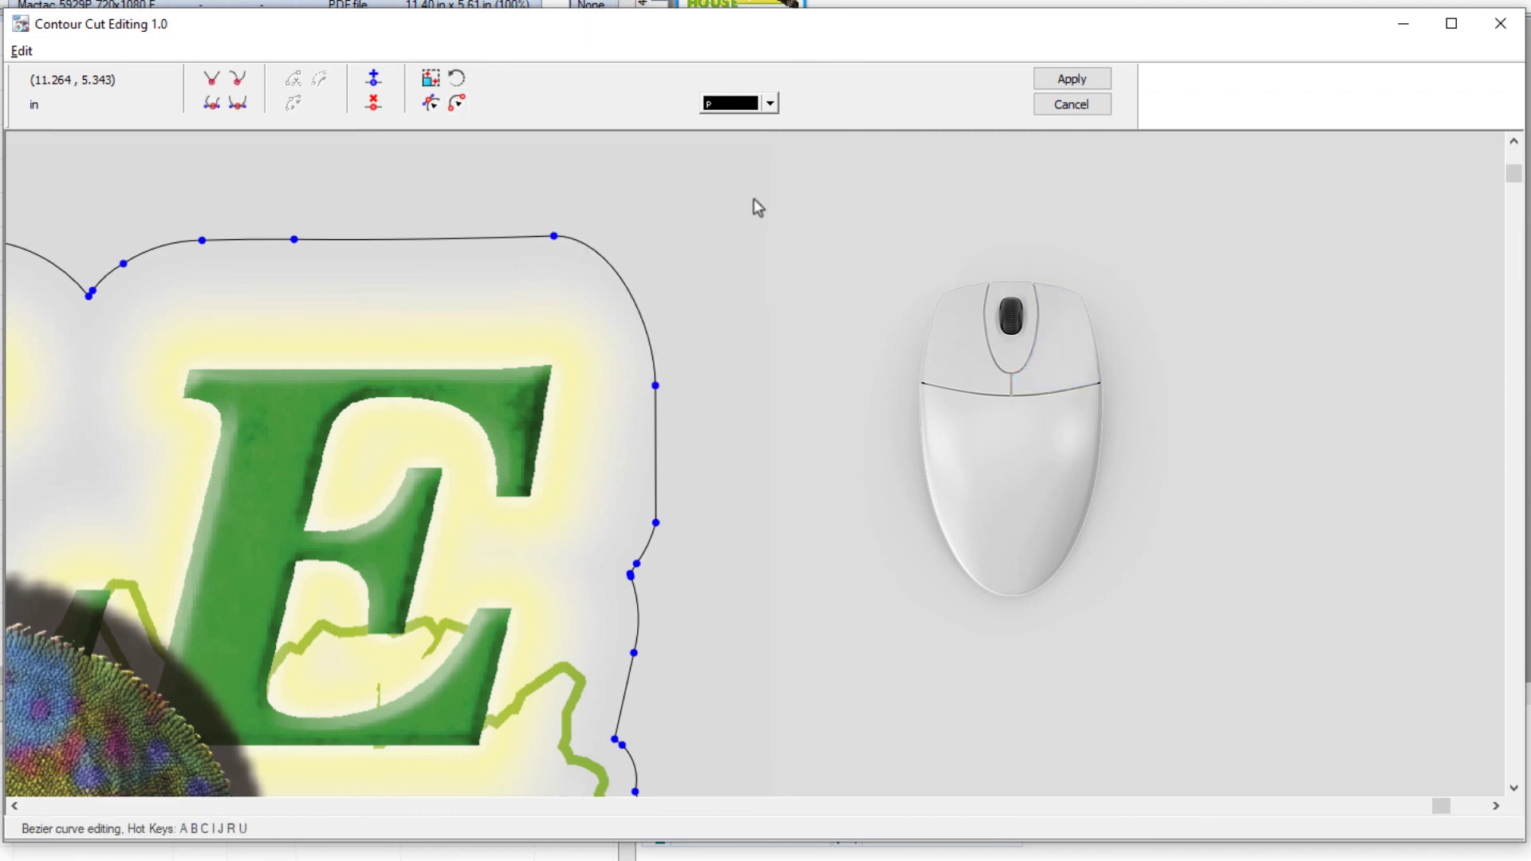